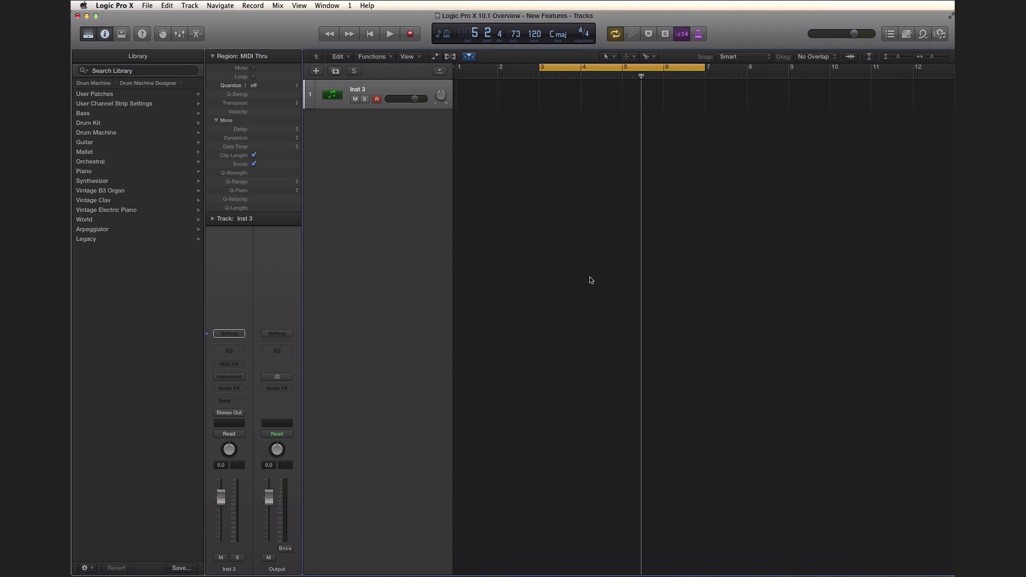
Load Drum Machine Designer as the instrument on the Inst 3 track and open its plug-in window.
{"action": "left_click", "coordinate": [242, 378]}
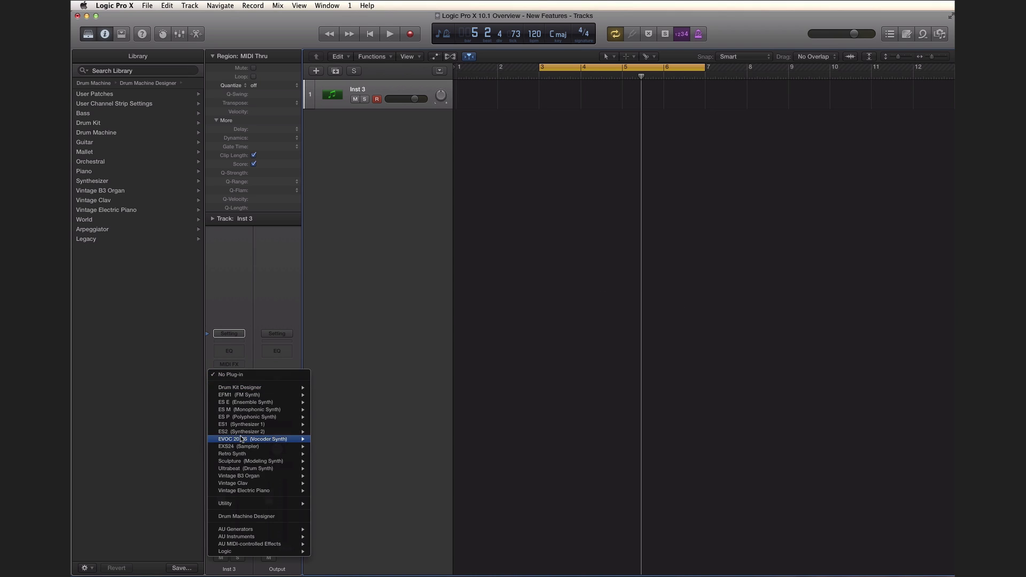
{"action": "left_click", "coordinate": [255, 516]}
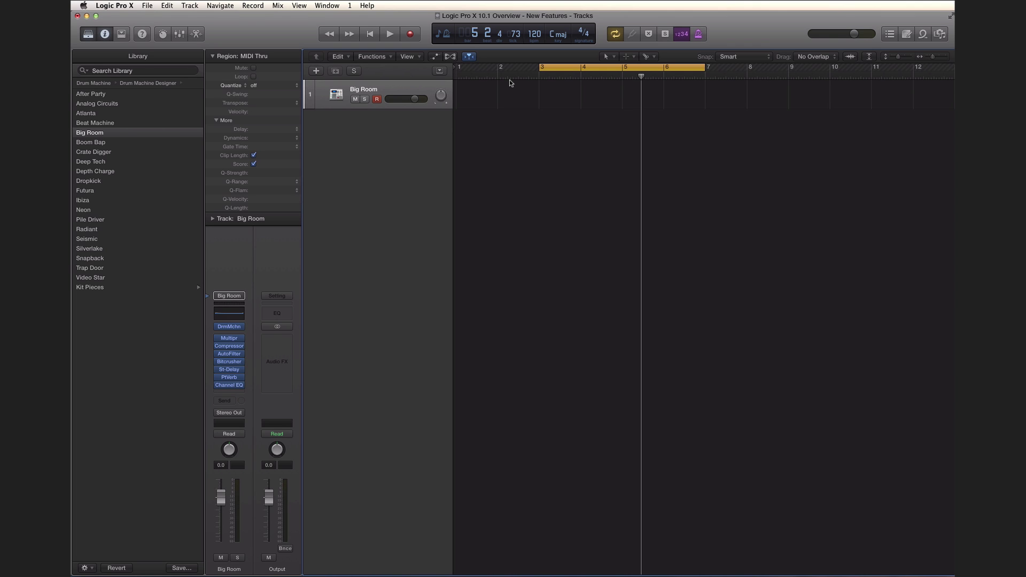
{"action": "left_click", "coordinate": [234, 330]}
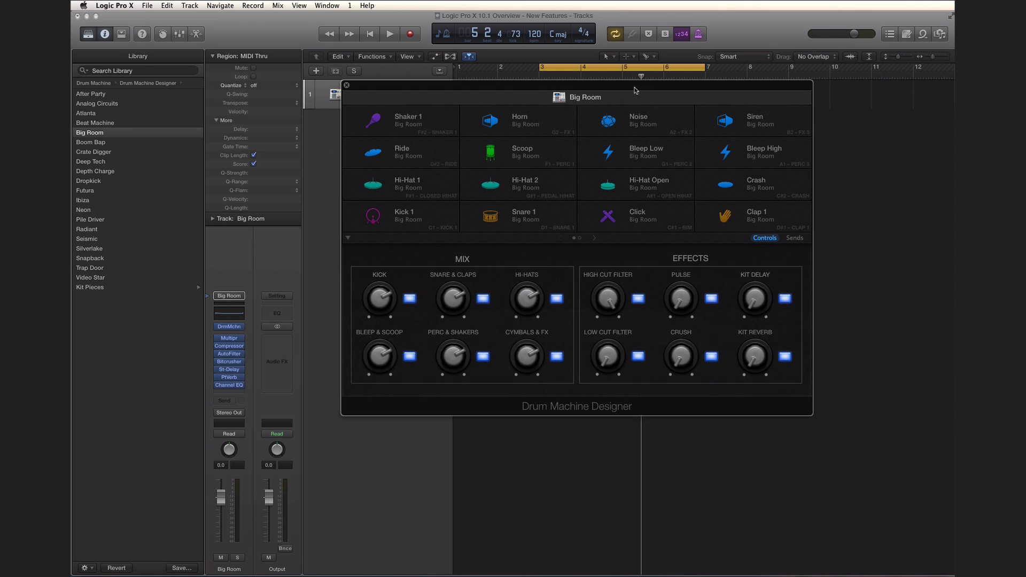
{"action": "left_click_drag", "start_coordinate": [635, 88], "coordinate": [627, 89]}
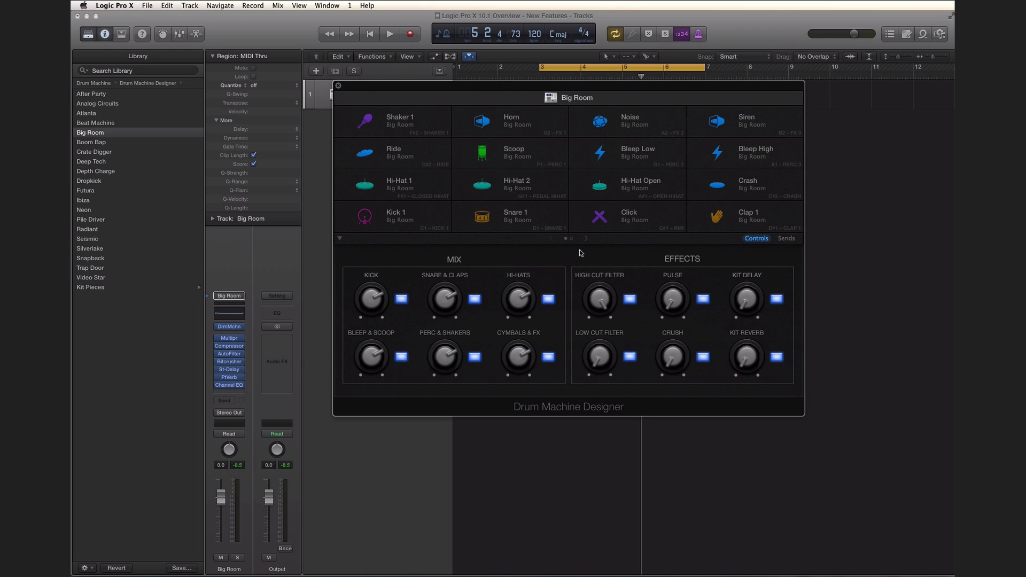
Record a kick and clap pattern on the Big Room track, from bar 2 to about bar 5.
{"action": "key", "text": "space"}
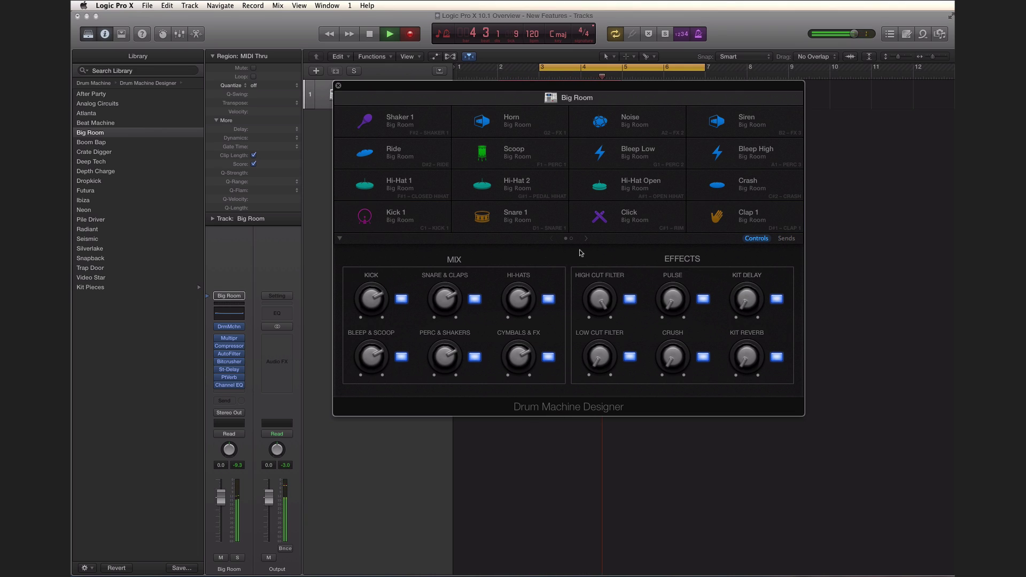
{"action": "key", "text": "space"}
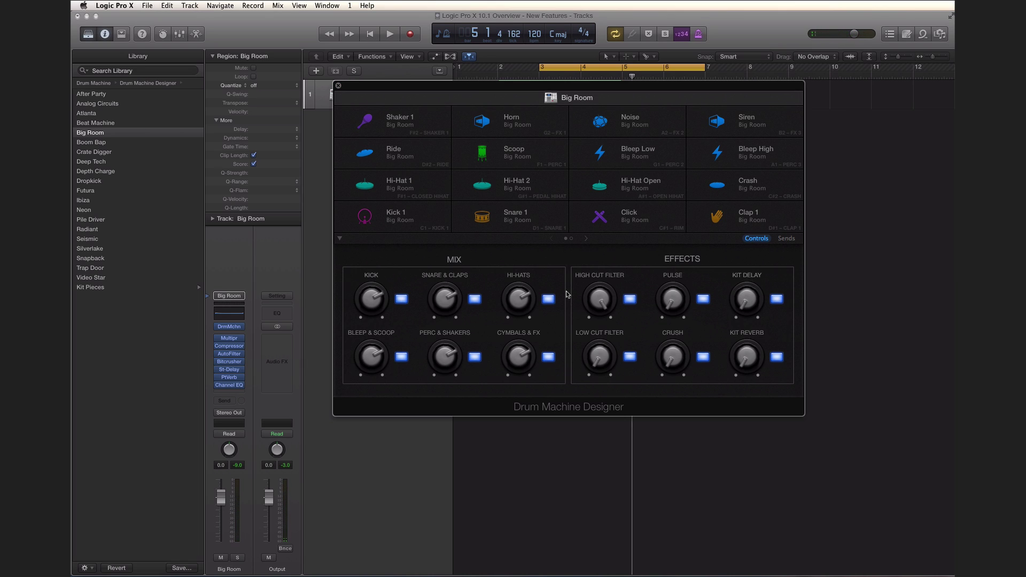
Audition the Kick 1 and Snare 1 pads to view their sound controls, and close the Drum Machine Designer window.
{"action": "left_click", "coordinate": [377, 214]}
{"action": "left_click", "coordinate": [530, 221]}
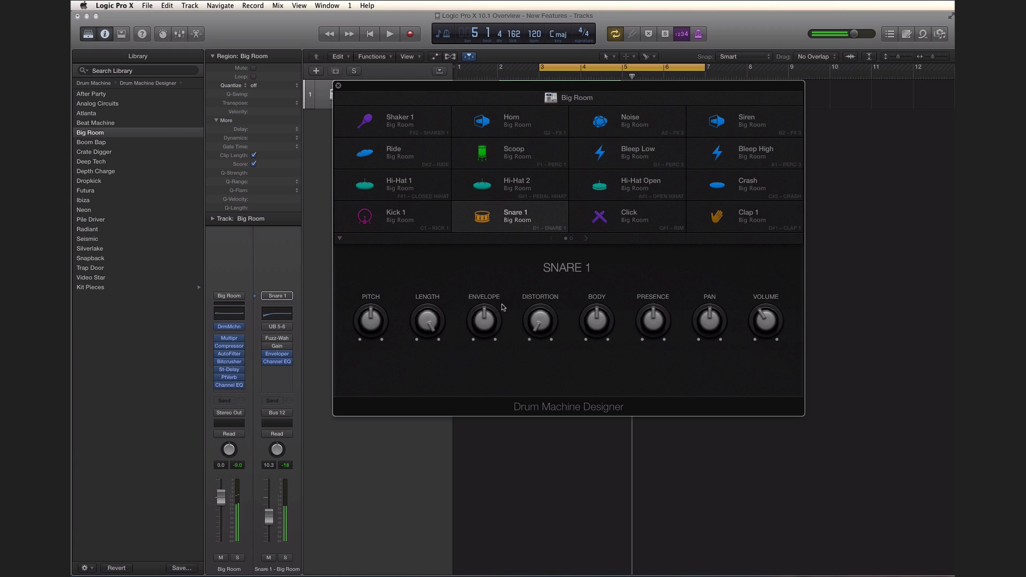
{"action": "left_click", "coordinate": [353, 222]}
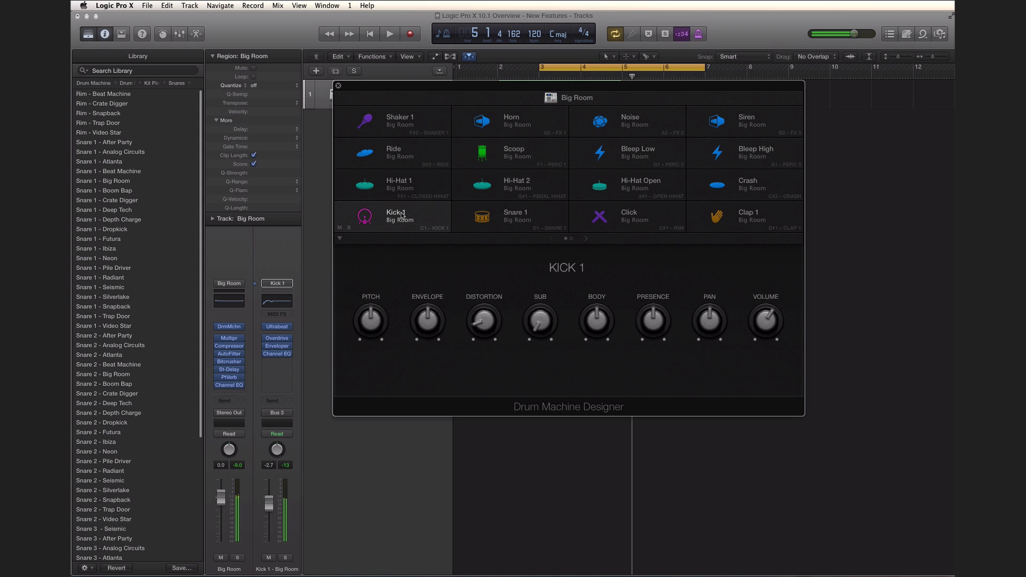
{"action": "left_click", "coordinate": [338, 86]}
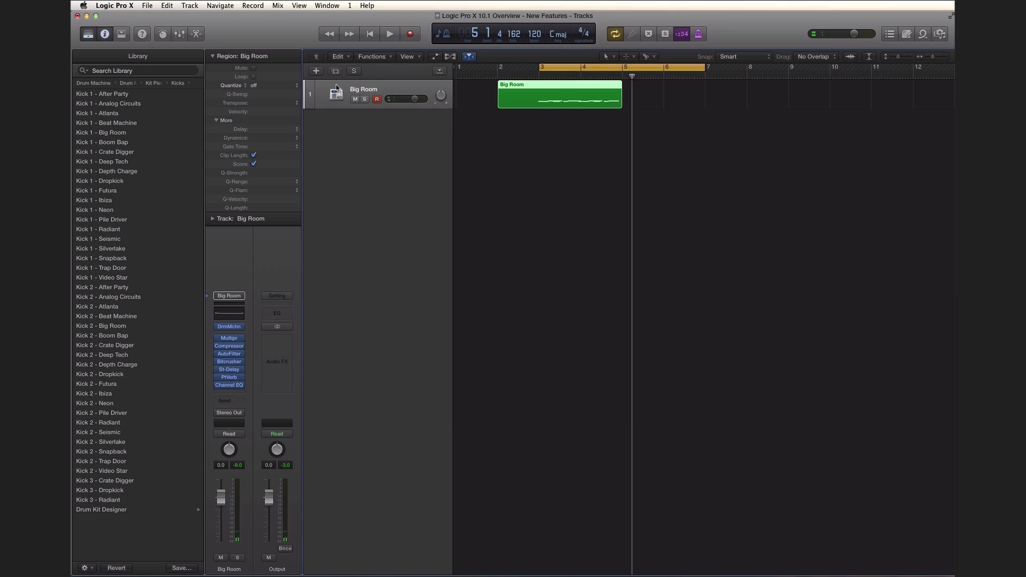
Open the recorded Big Room region in the Piano Roll and compare the full keyboard view with the collapsed view.
{"action": "double_click", "coordinate": [561, 99]}
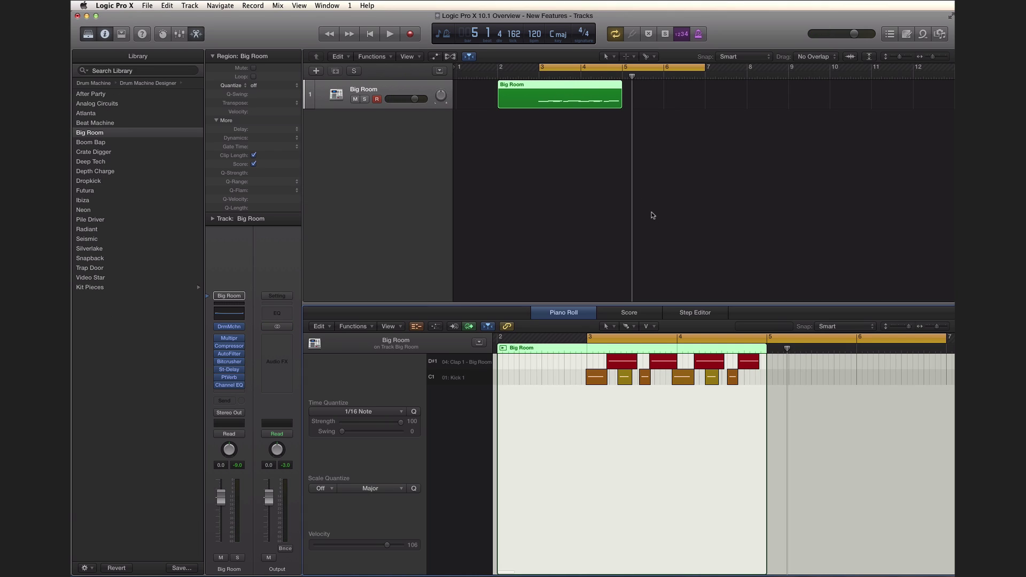
{"action": "key", "text": "space"}
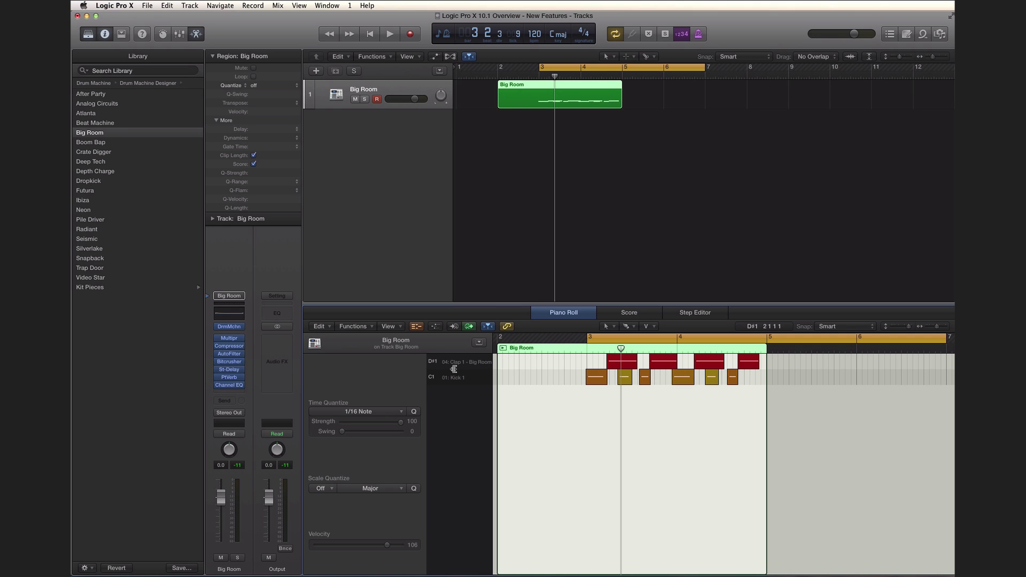
{"action": "left_click", "coordinate": [416, 326]}
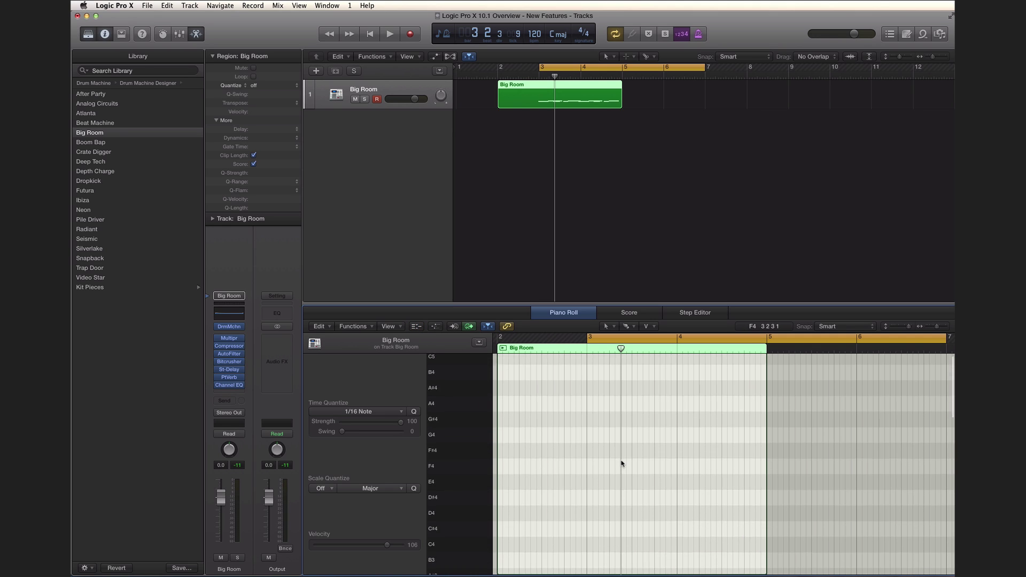
{"action": "scroll", "coordinate": [621, 464], "scroll_direction": "up", "scroll_amount": 10}
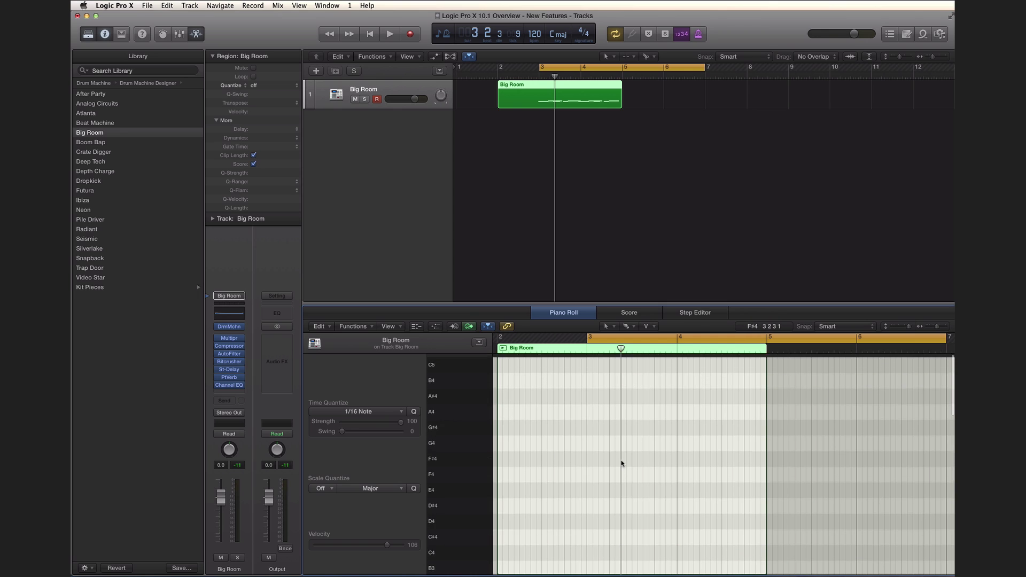
{"action": "left_click", "coordinate": [417, 327]}
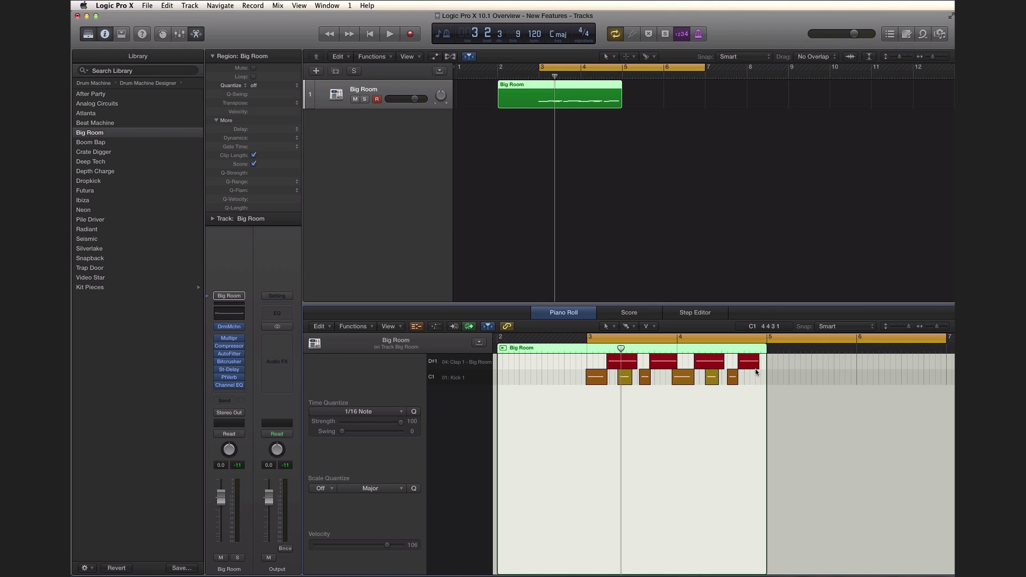
Select all notes in the region, set the region's Quantize to 1/16 Note, and play back the pattern.
{"action": "left_click_drag", "start_coordinate": [790, 421], "coordinate": [560, 353]}
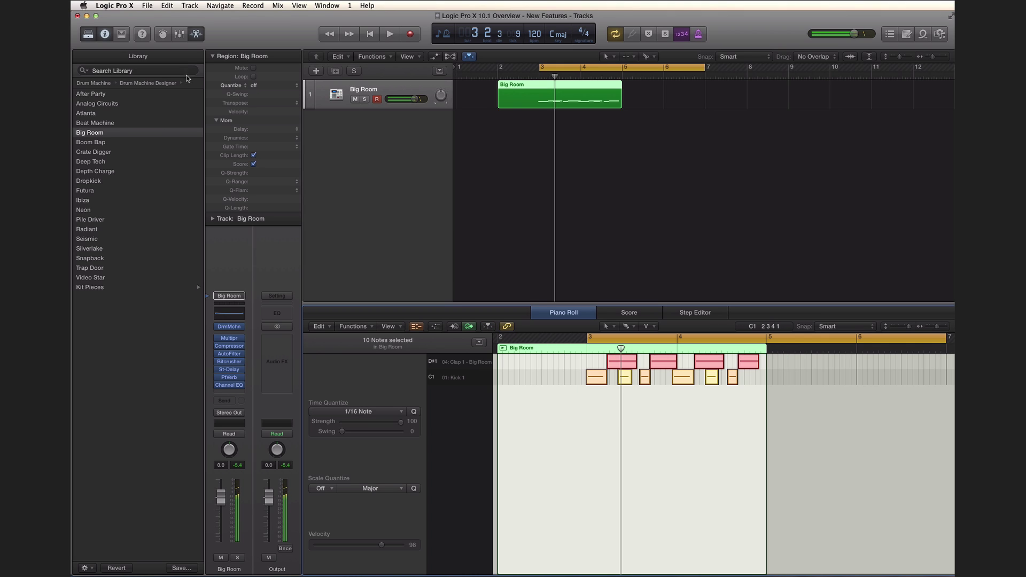
{"action": "left_click", "coordinate": [239, 87]}
{"action": "left_click", "coordinate": [239, 86]}
{"action": "left_click", "coordinate": [239, 87]}
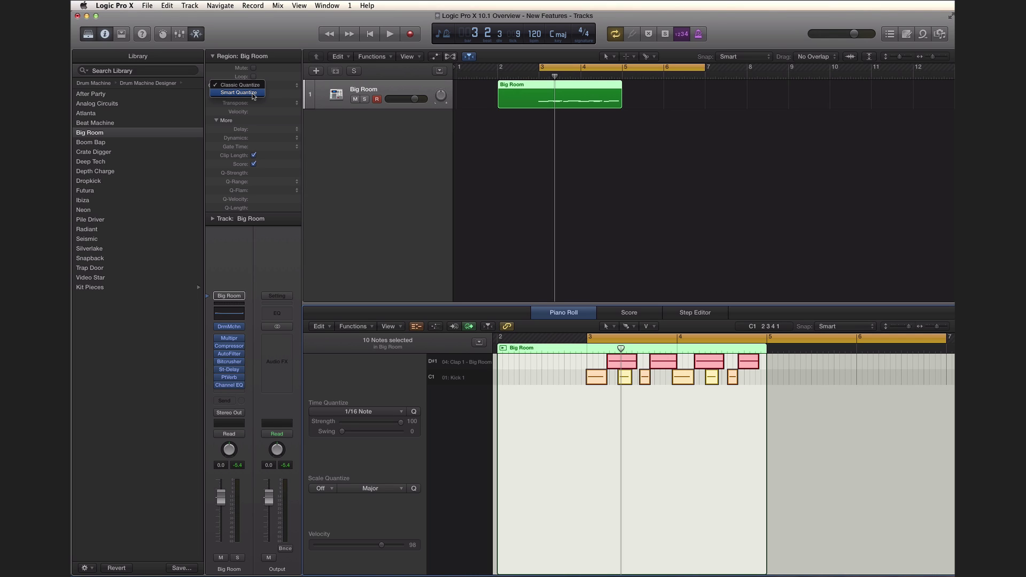
{"action": "left_click", "coordinate": [254, 93]}
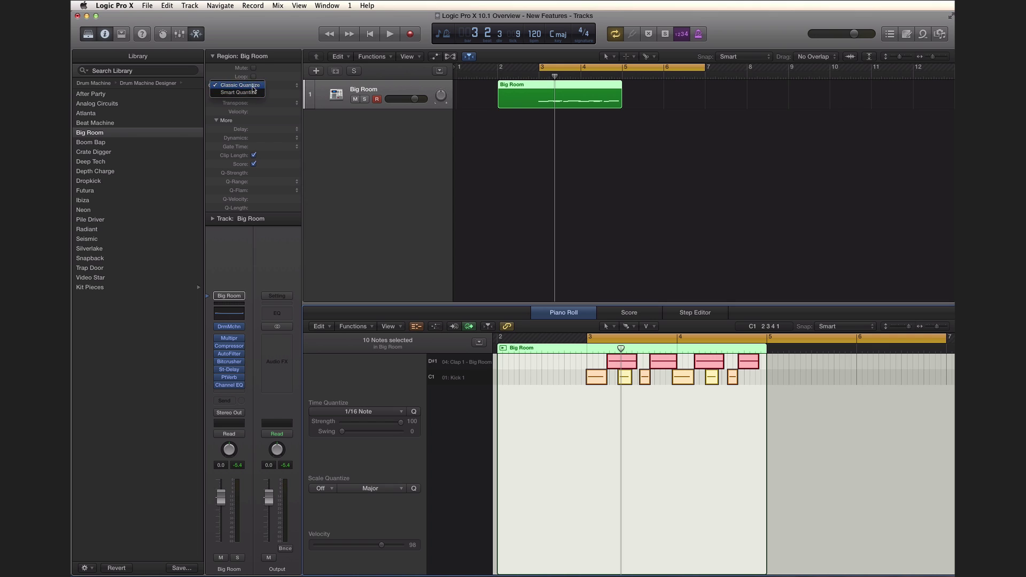
{"action": "left_click", "coordinate": [270, 86]}
{"action": "left_click", "coordinate": [281, 128]}
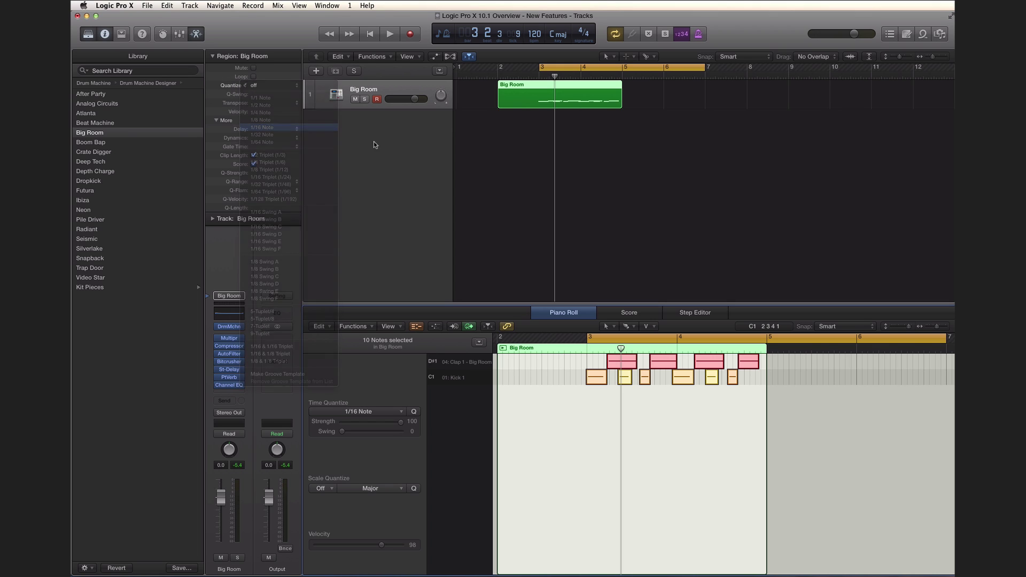
{"action": "key", "text": "space"}
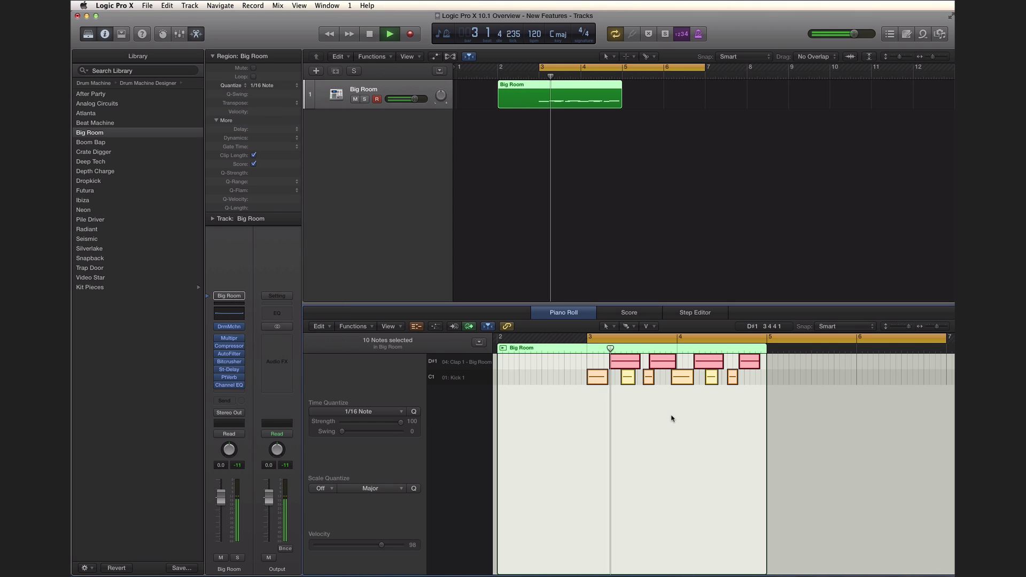
{"action": "key", "text": "space"}
Move the second clap note one sixteenth later to beat 3.4 and play the pattern.
{"action": "key", "text": "super+Right"}
{"action": "key", "text": "super+Right"}
{"action": "key", "text": "super+Right"}
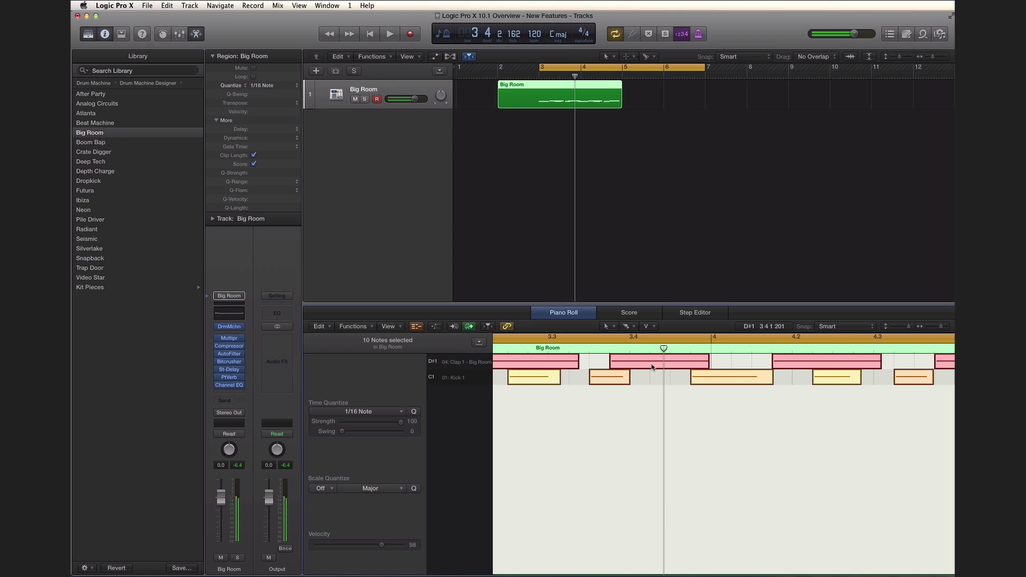
{"action": "left_click_drag", "start_coordinate": [649, 365], "coordinate": [631, 360]}
{"action": "key", "text": "super+z"}
{"action": "left_click", "coordinate": [640, 412]}
{"action": "key", "text": "space"}
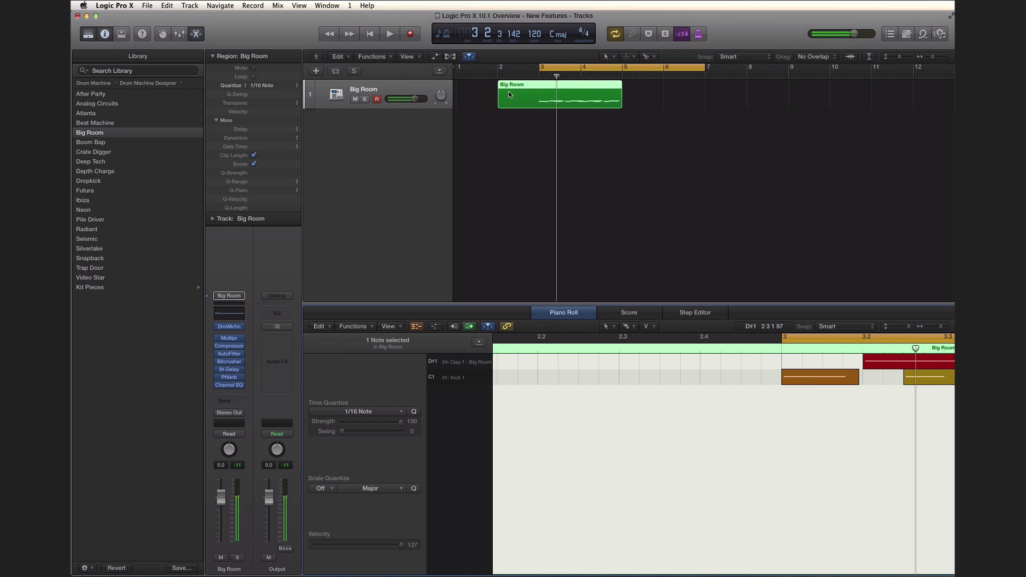
Trim both ends of the Big Room region so it spans only bar 3, and play it.
{"action": "left_click_drag", "start_coordinate": [501, 104], "coordinate": [542, 101]}
{"action": "key", "text": "p"}
{"action": "left_click_drag", "start_coordinate": [615, 106], "coordinate": [581, 103]}
{"action": "key", "text": "space"}
{"action": "key", "text": "space"}
{"action": "key", "text": "space"}
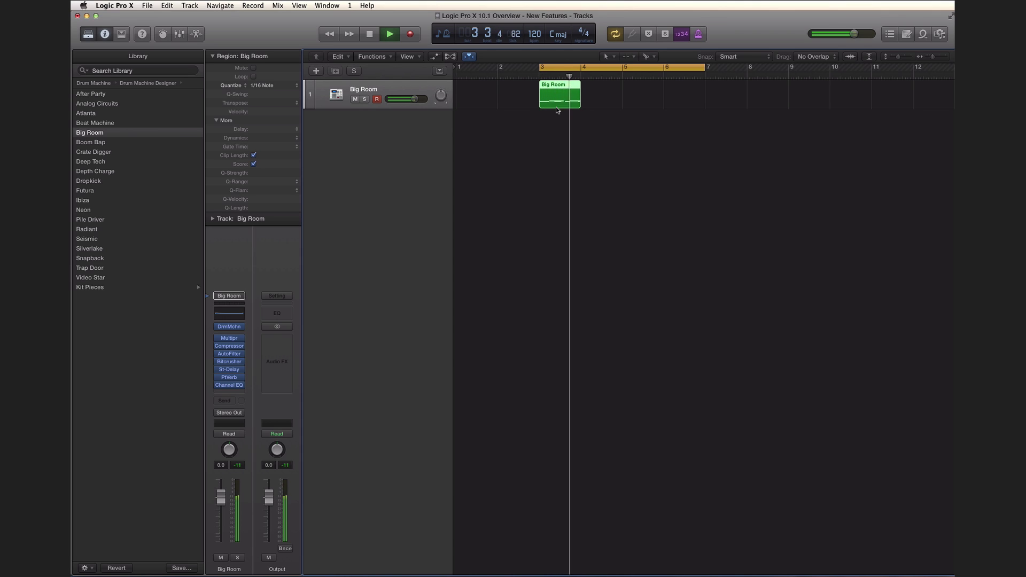
Reopen the trimmed region in the Piano Roll and delete the kick note that runs past the end of bar 3.
{"action": "double_click", "coordinate": [567, 88]}
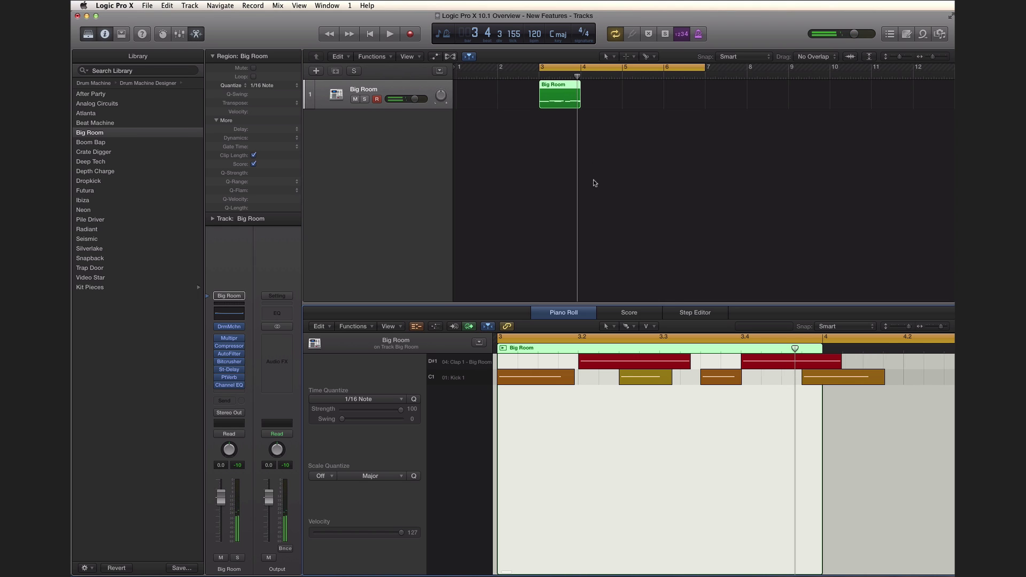
{"action": "left_click", "coordinate": [836, 383]}
{"action": "key", "text": "Delete"}
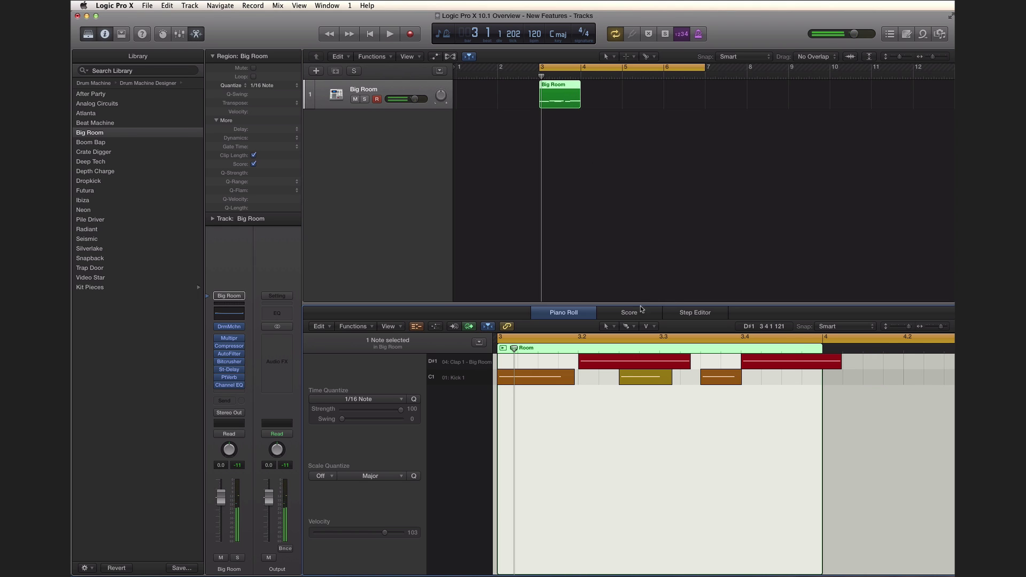
Shorten the cycle area to bar 3 only, matching the region, and play the loop.
{"action": "scroll", "coordinate": [580, 259], "scroll_direction": "left", "scroll_amount": 1}
{"action": "key", "text": "space"}
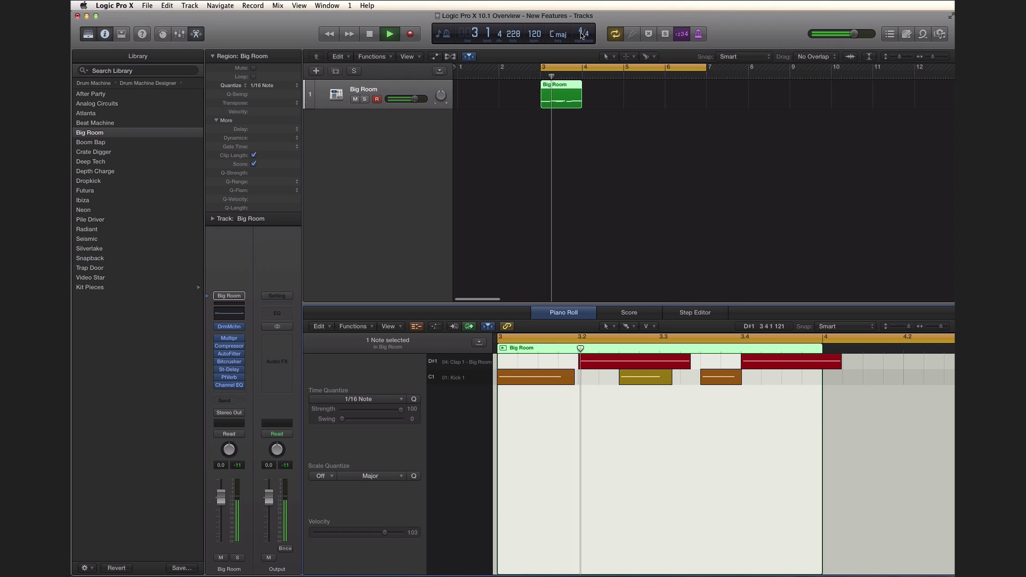
{"action": "key", "text": "space"}
{"action": "left_click", "coordinate": [554, 67]}
{"action": "left_click_drag", "start_coordinate": [544, 72], "coordinate": [572, 72]}
{"action": "key", "text": "space"}
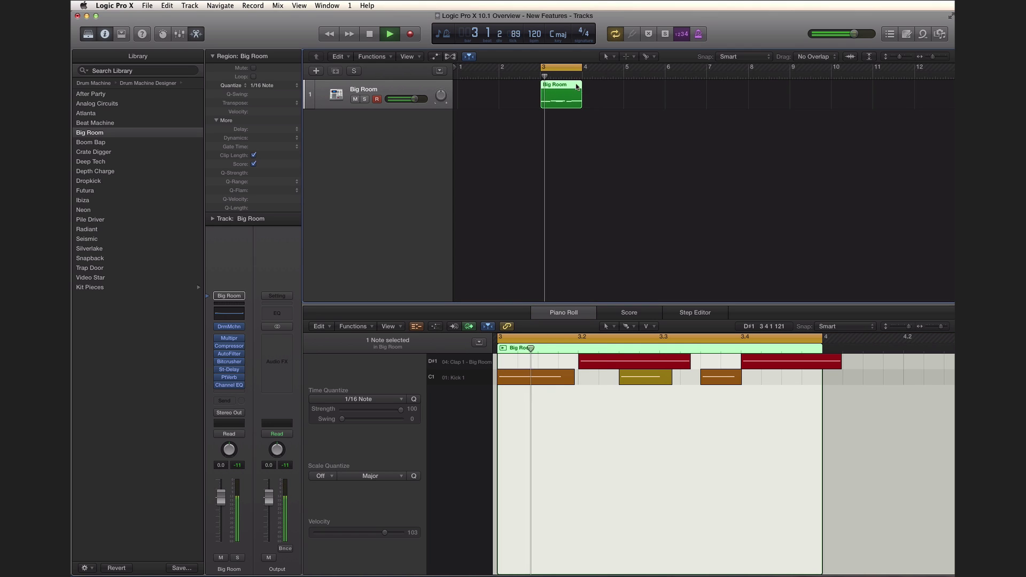
{"action": "key", "text": "space"}
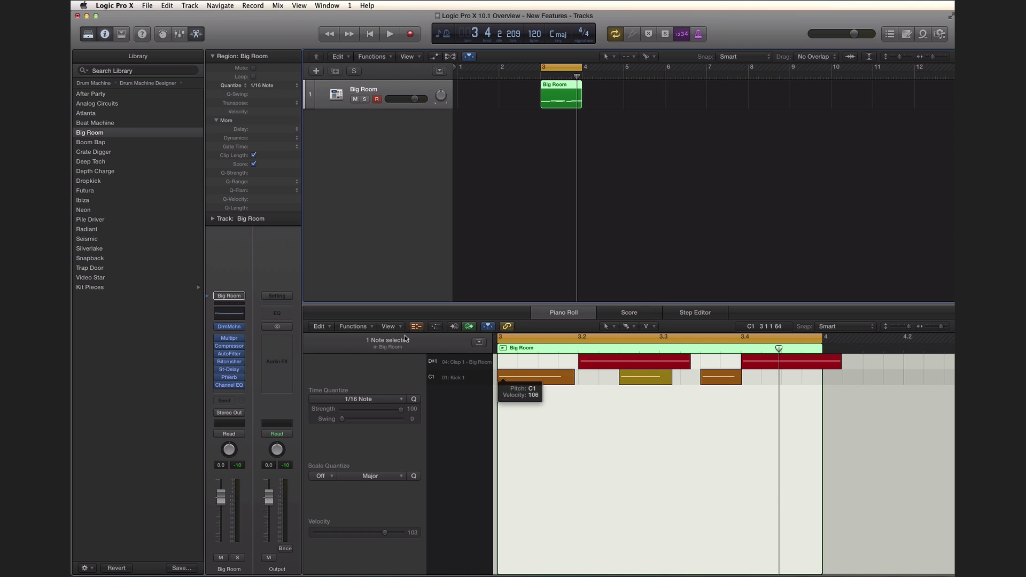
Turn off the collapsed view in the Piano Roll and look through the named drum rows.
{"action": "left_click", "coordinate": [417, 327]}
{"action": "scroll", "coordinate": [595, 419], "scroll_direction": "down", "scroll_amount": 2}
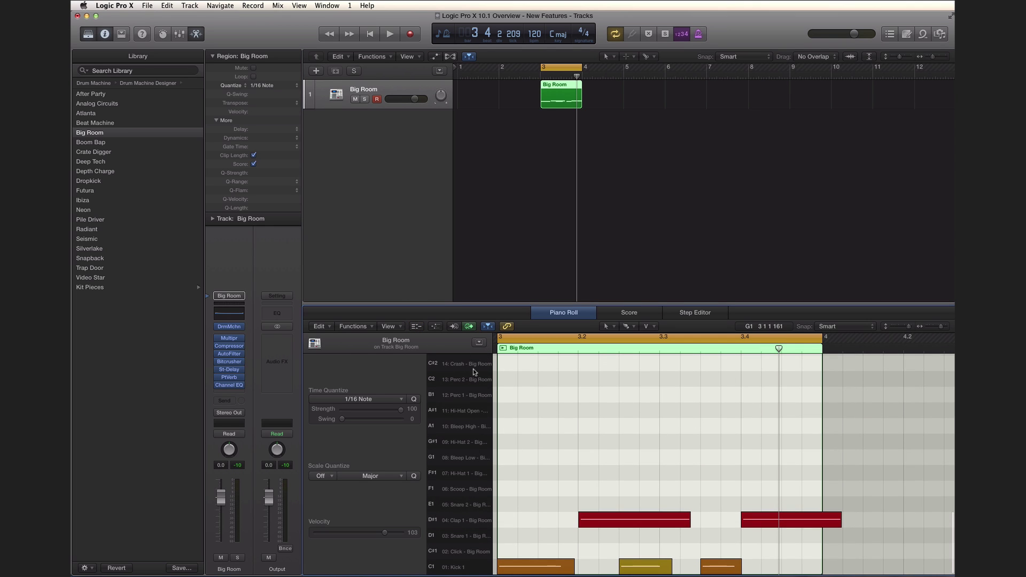
{"action": "scroll", "coordinate": [464, 405], "scroll_direction": "up", "scroll_amount": 4}
{"action": "scroll", "coordinate": [464, 404], "scroll_direction": "up", "scroll_amount": 5}
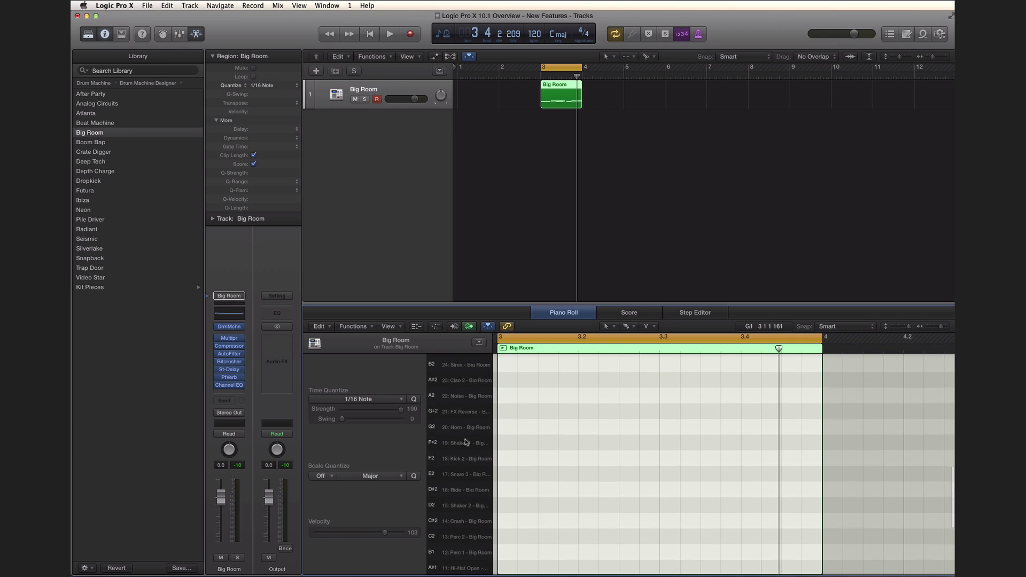
{"action": "scroll", "coordinate": [464, 445], "scroll_direction": "down", "scroll_amount": 6}
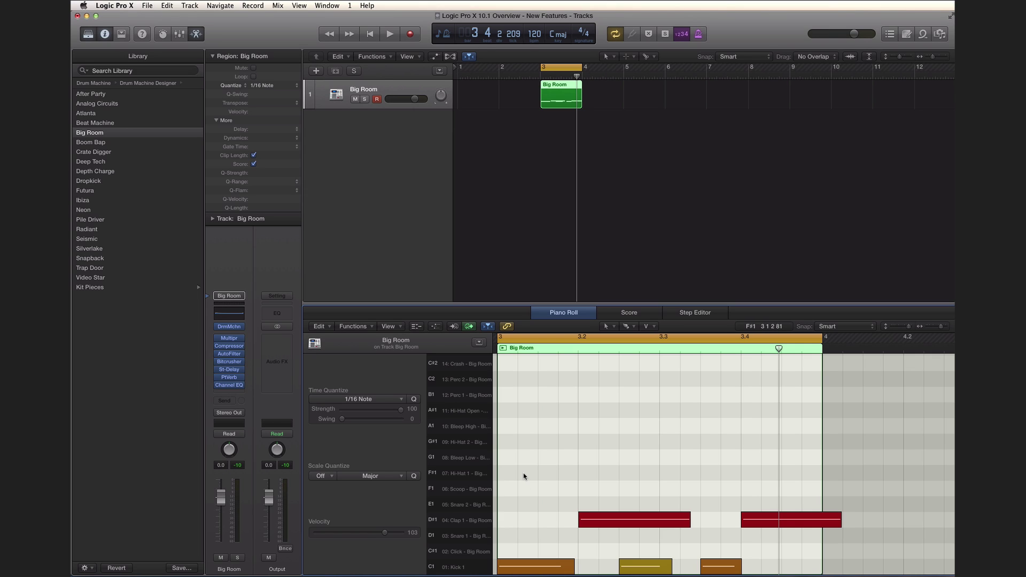
Paint sixteenth notes across bar 3 in the Hi-Hat 1 row with the Brush Tool, and play back the loop.
{"action": "left_click", "coordinate": [631, 326]}
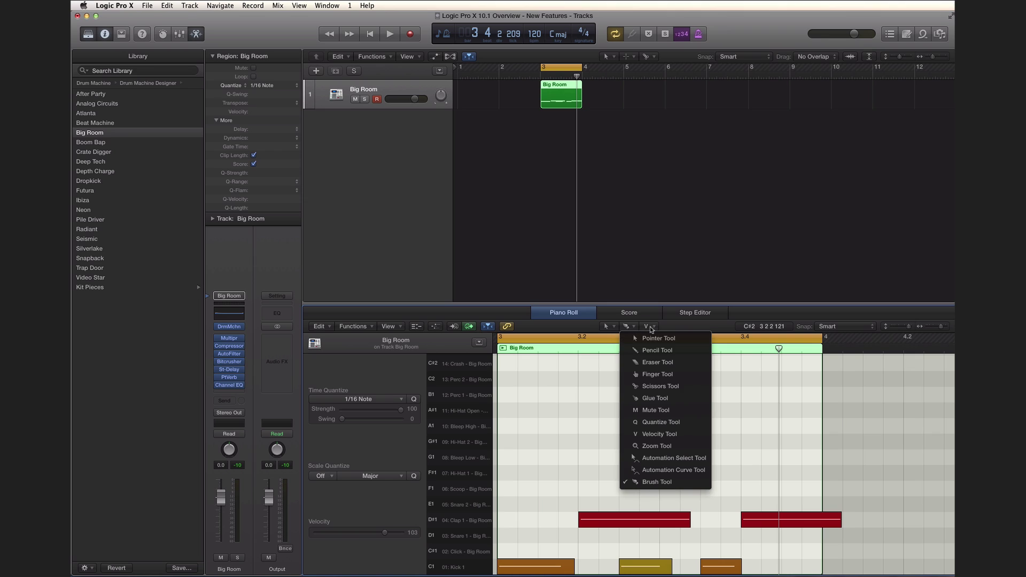
{"action": "left_click", "coordinate": [643, 482]}
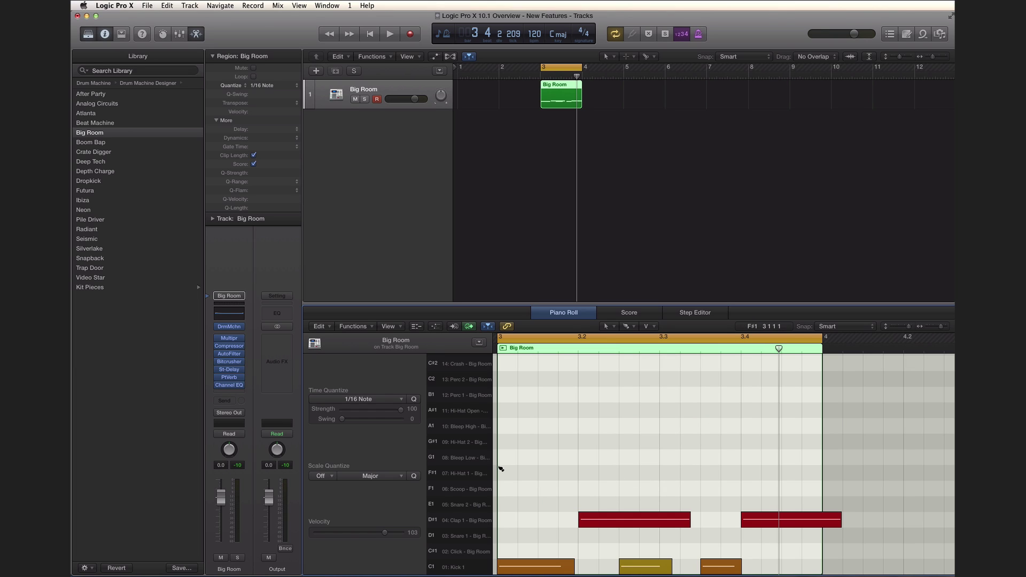
{"action": "left_click_drag", "start_coordinate": [504, 473], "coordinate": [806, 469]}
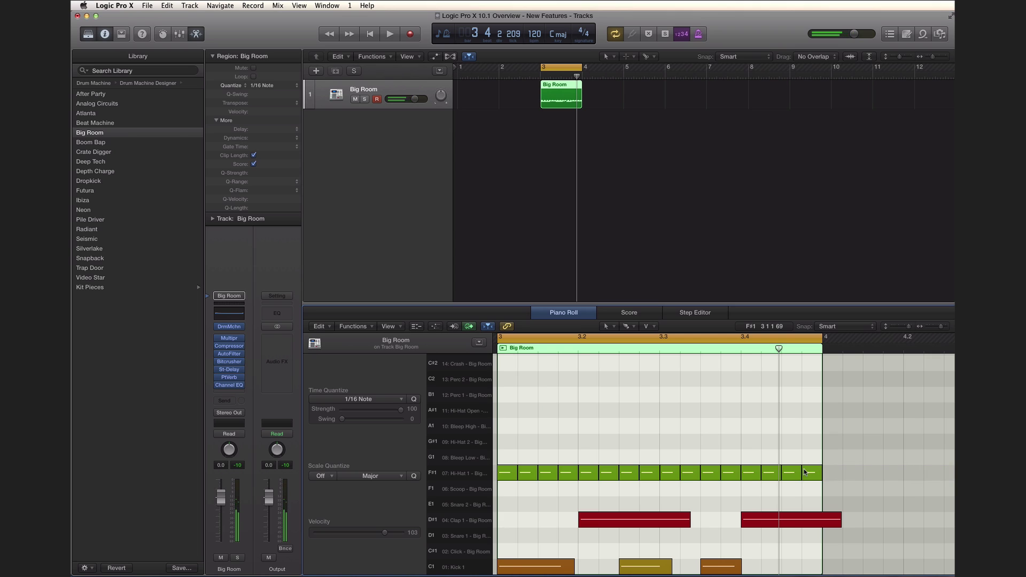
{"action": "key", "text": "space"}
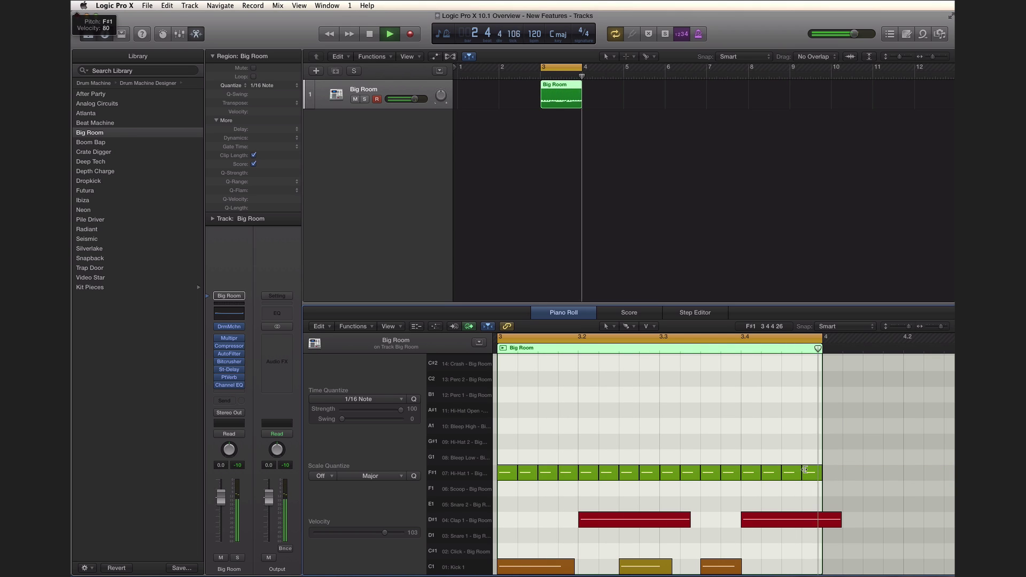
{"action": "key", "text": "space"}
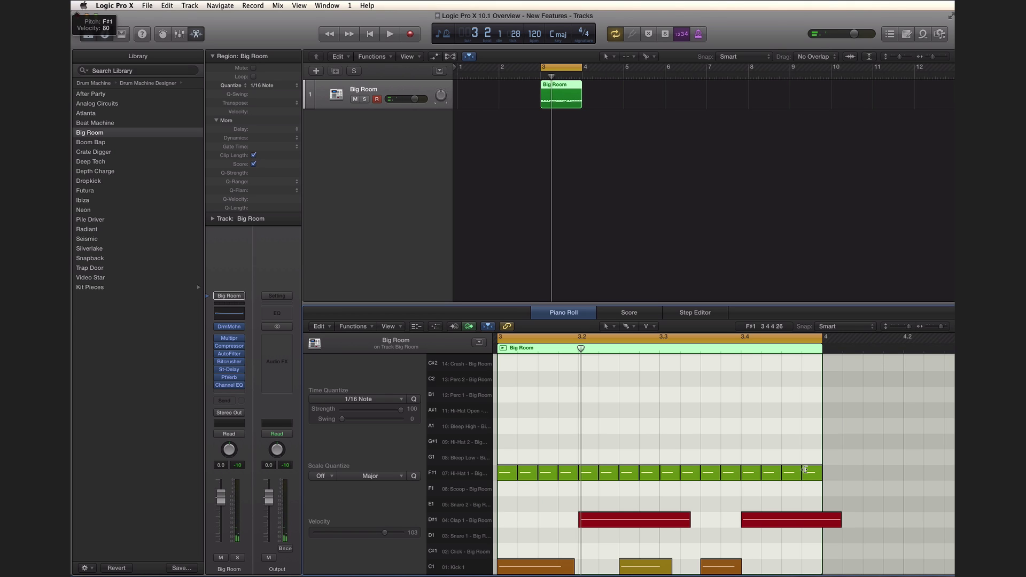
Stop and recheck the loop, and erase all the sixteenth notes in the Hi-Hat 1 row with the Brush Tool.
{"action": "key", "text": "space"}
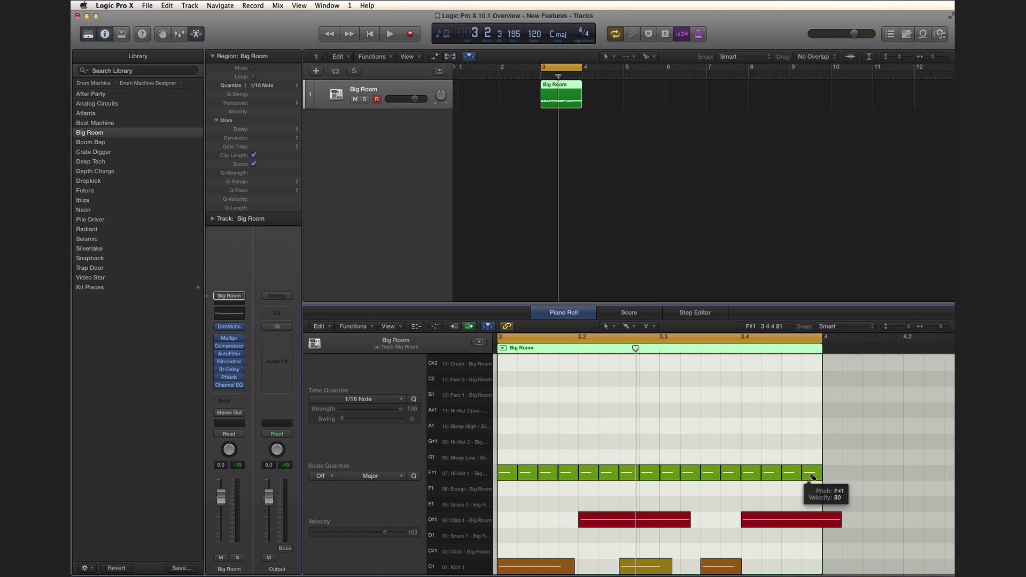
{"action": "mouse_move", "coordinate": [812, 476]}
{"action": "left_mouse_down"}
{"action": "mouse_move", "coordinate": [517, 472]}
{"action": "mouse_move", "coordinate": [813, 488]}
{"action": "mouse_move", "coordinate": [818, 480]}
{"action": "mouse_move", "coordinate": [772, 480]}
{"action": "mouse_move", "coordinate": [811, 477]}
{"action": "left_mouse_up"}
{"action": "key", "text": "space"}
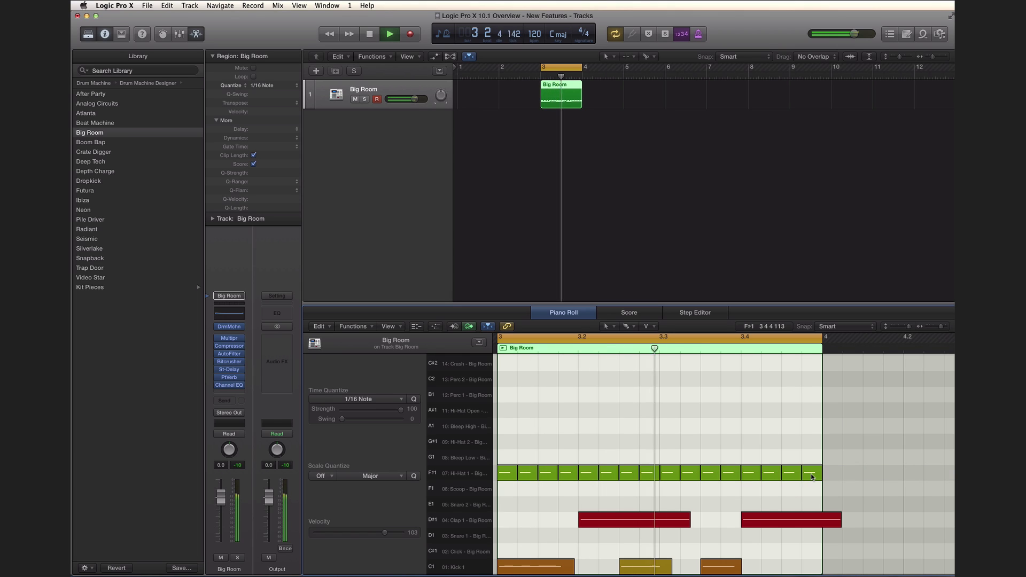
{"action": "key", "text": "space"}
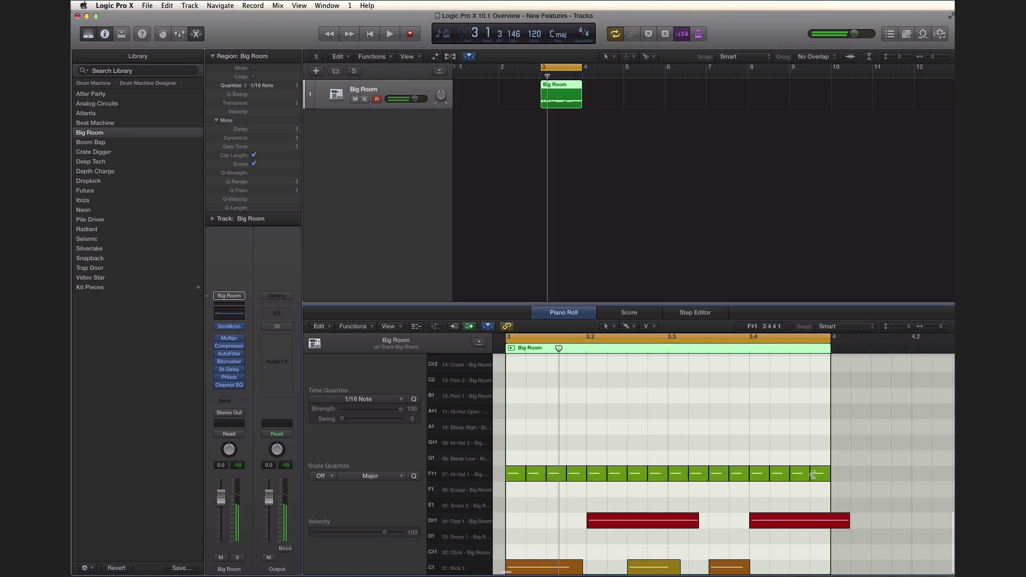
{"action": "left_click", "coordinate": [813, 477]}
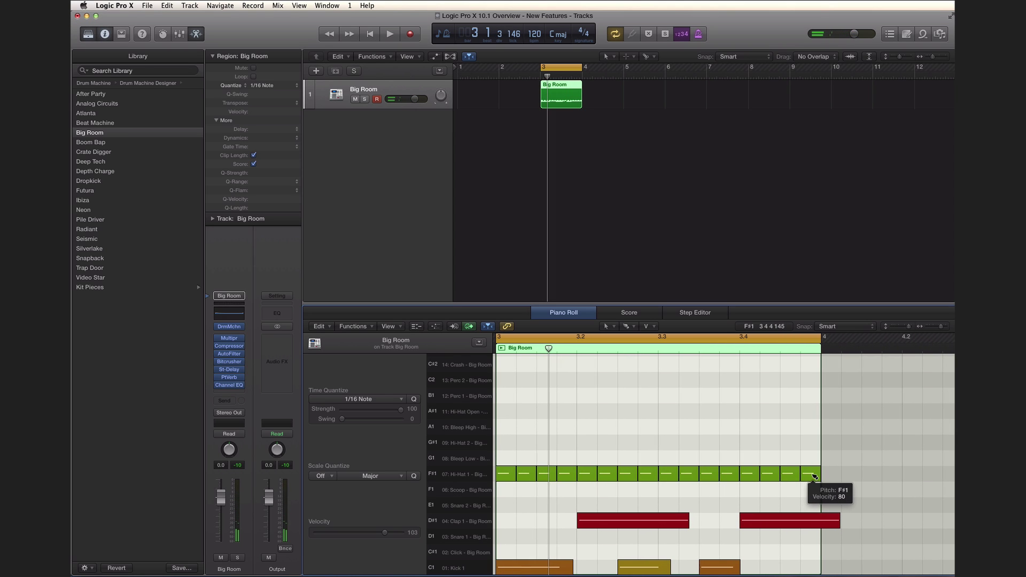
{"action": "left_click_drag", "start_coordinate": [812, 477], "coordinate": [515, 474]}
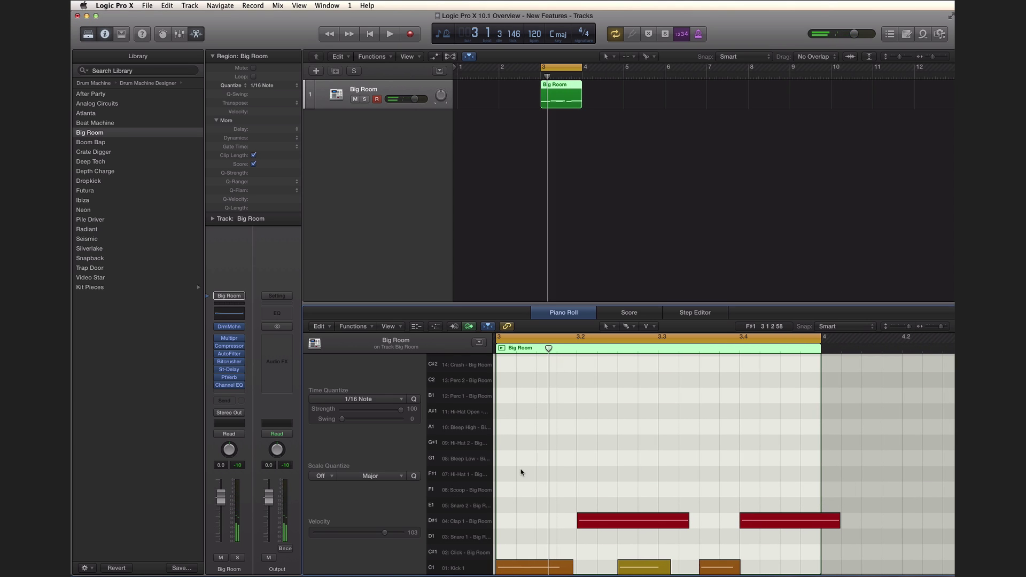
Show the toolbar, open Note Repeat and set its rate to 1/16 Note.
{"action": "left_click", "coordinate": [597, 55]}
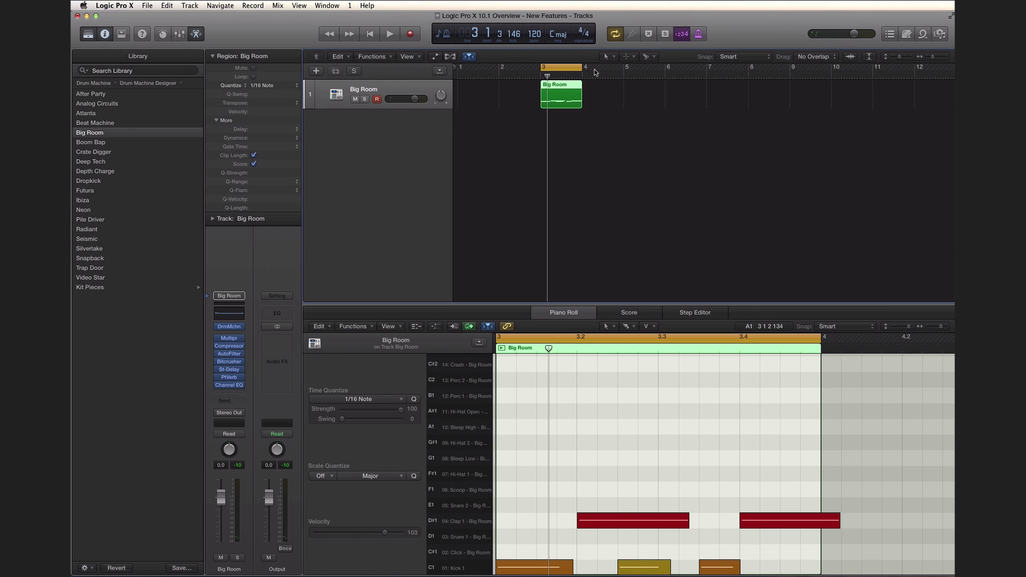
{"action": "left_click_drag", "start_coordinate": [571, 47], "coordinate": [565, 81]}
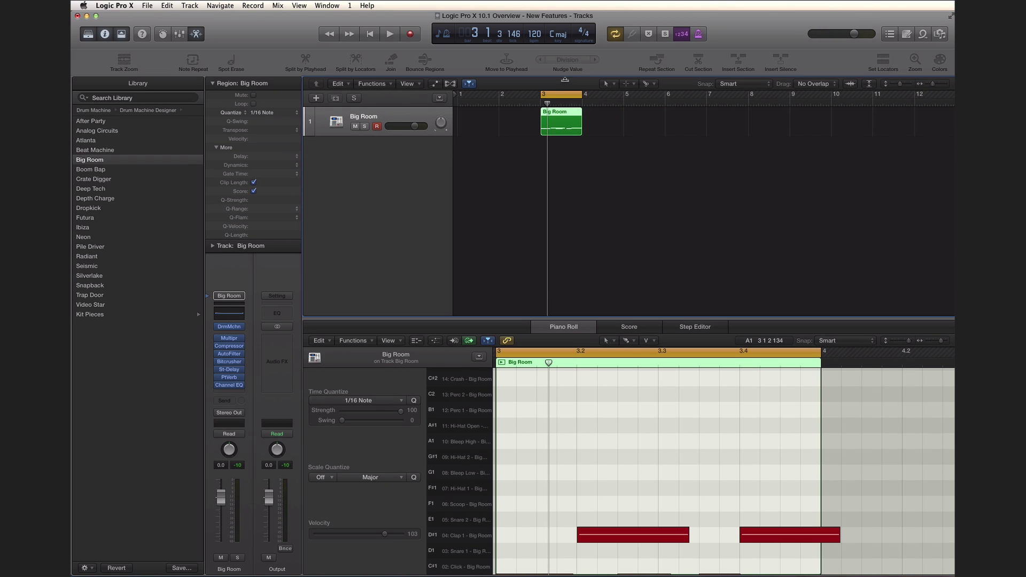
{"action": "left_click", "coordinate": [193, 61]}
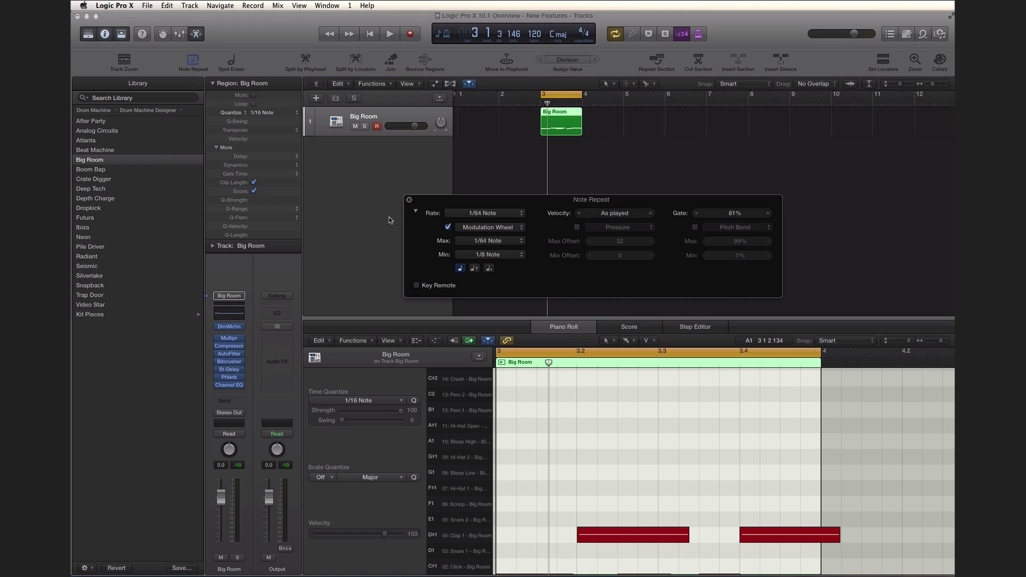
{"action": "left_click", "coordinate": [509, 212]}
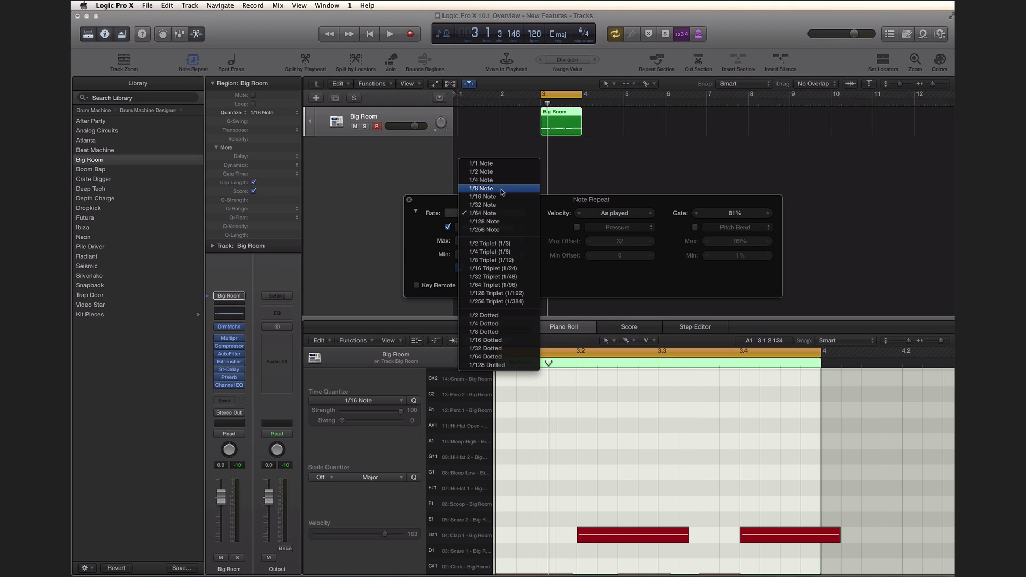
{"action": "left_click", "coordinate": [497, 197]}
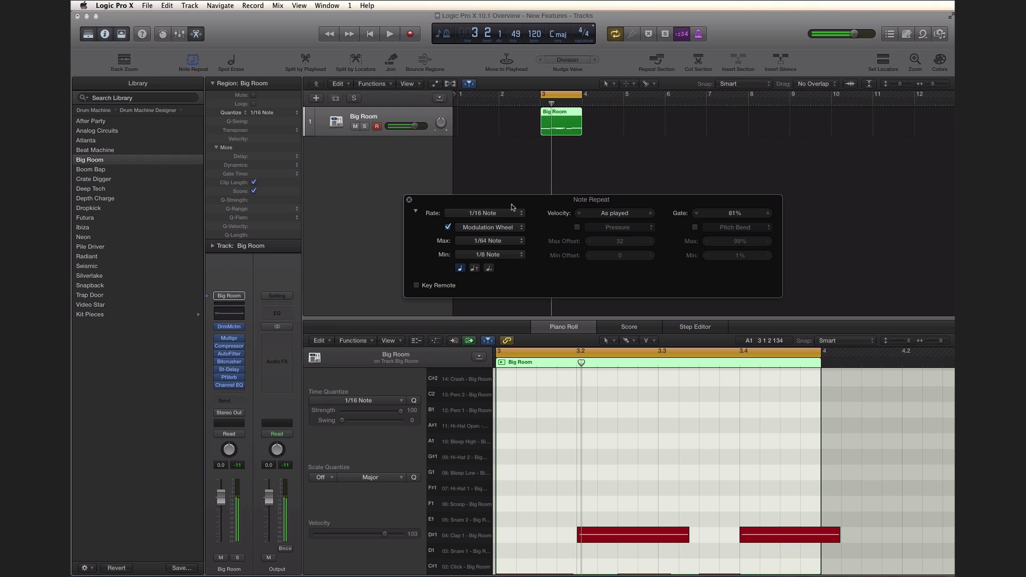
Record sixteenth-note Hi-Hat 1 hits across bar 3 with Note Repeat, and play back the result.
{"action": "key", "text": "r"}
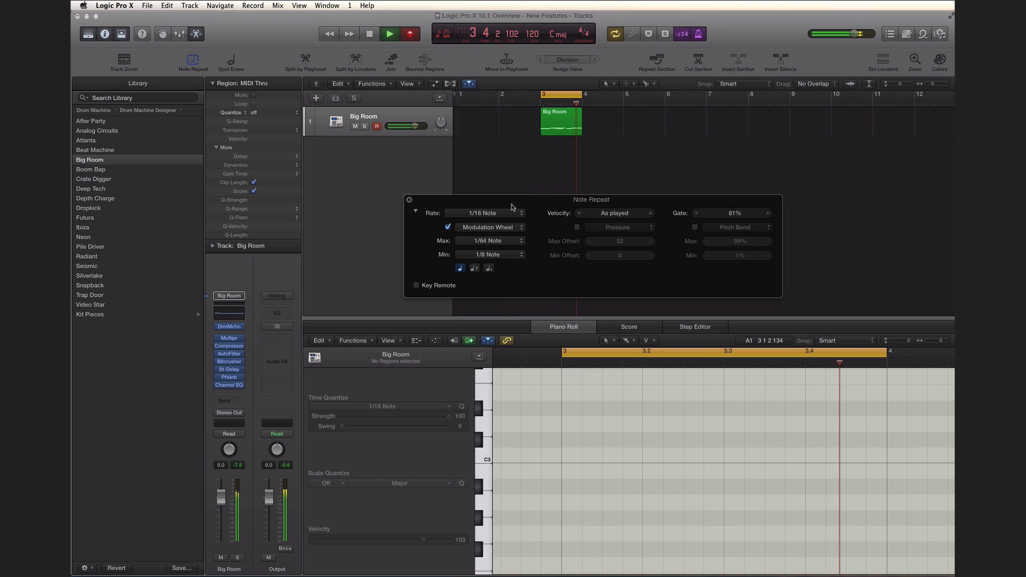
{"action": "key", "text": "space"}
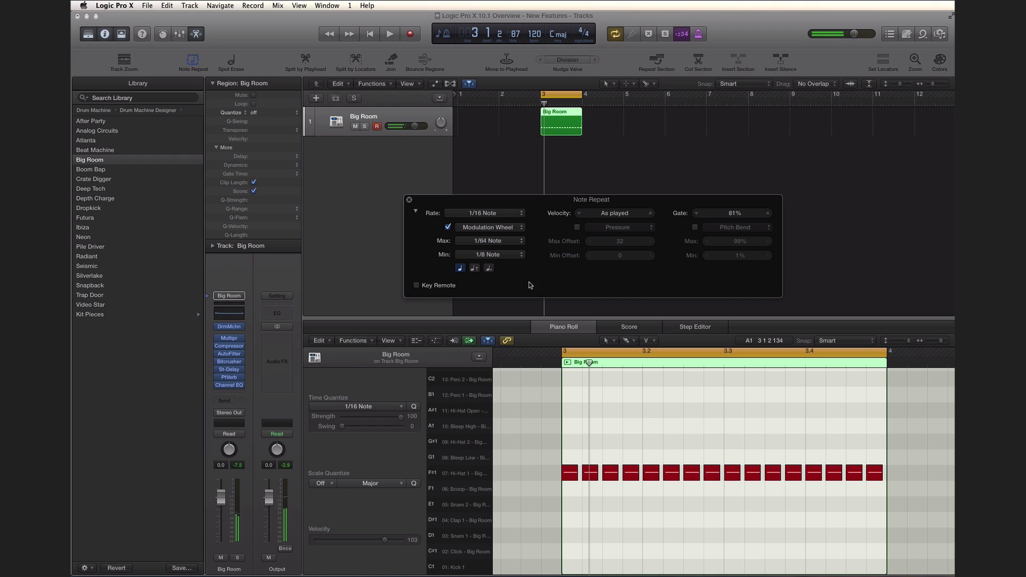
{"action": "scroll", "coordinate": [702, 500], "scroll_direction": "down", "scroll_amount": 1}
{"action": "scroll", "coordinate": [702, 500], "scroll_direction": "up", "scroll_amount": 1}
{"action": "key", "text": "space"}
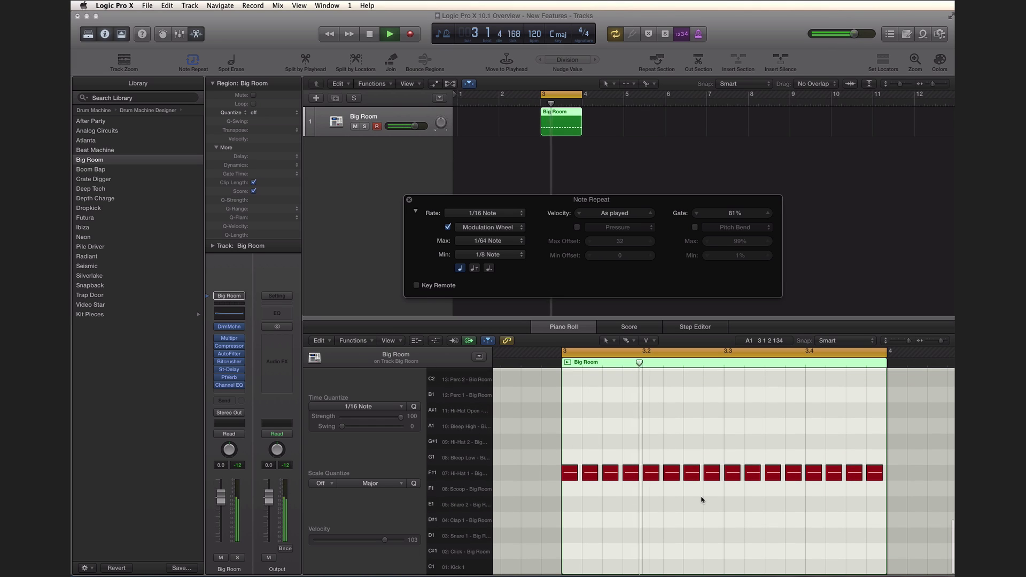
{"action": "key", "text": "space"}
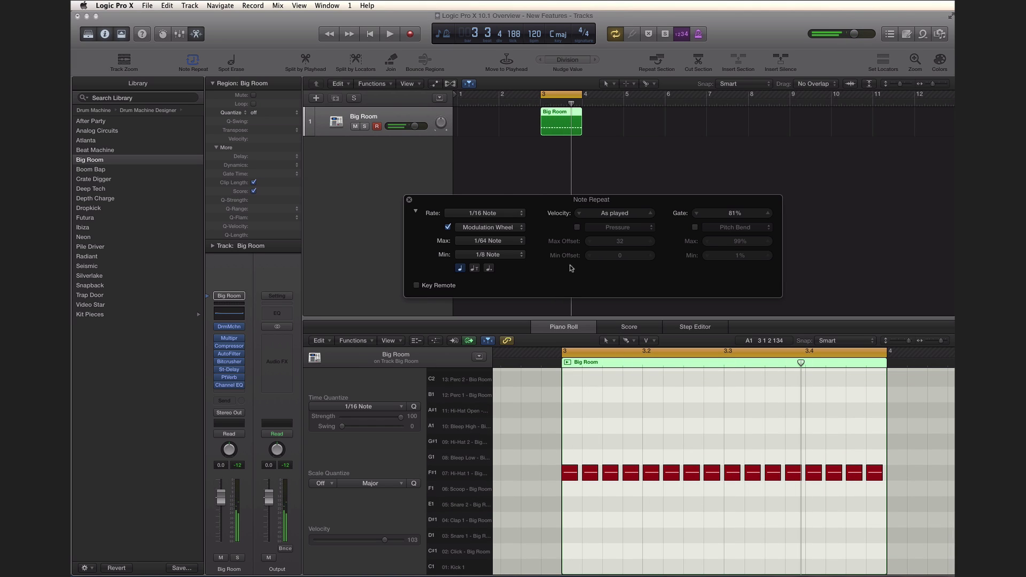
Reselect the Big Room region with the kick and clap notes, play the loop, and keep Note Repeat's minimum rate at 1/8 Note.
{"action": "left_click", "coordinate": [531, 155]}
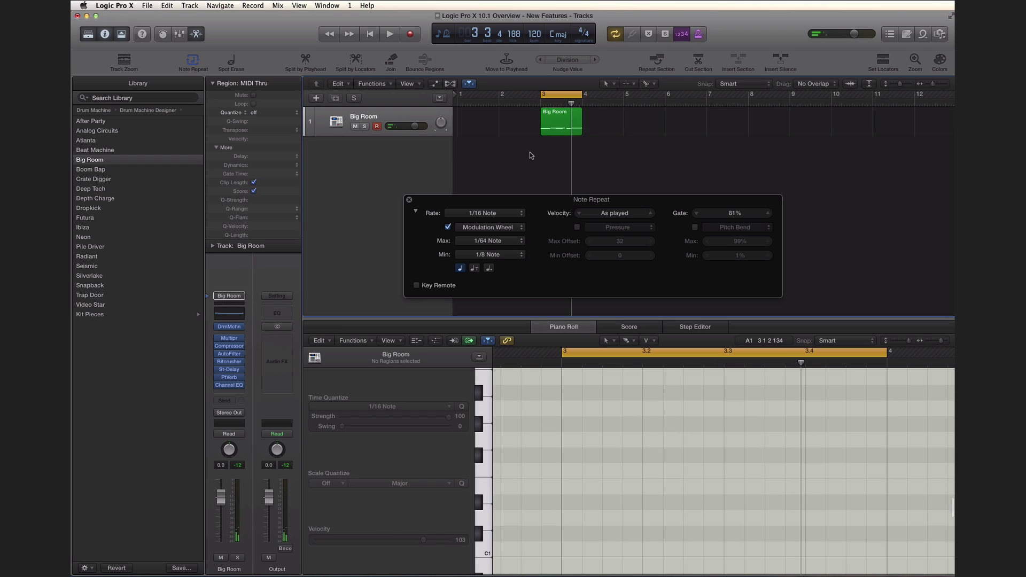
{"action": "left_click", "coordinate": [352, 116]}
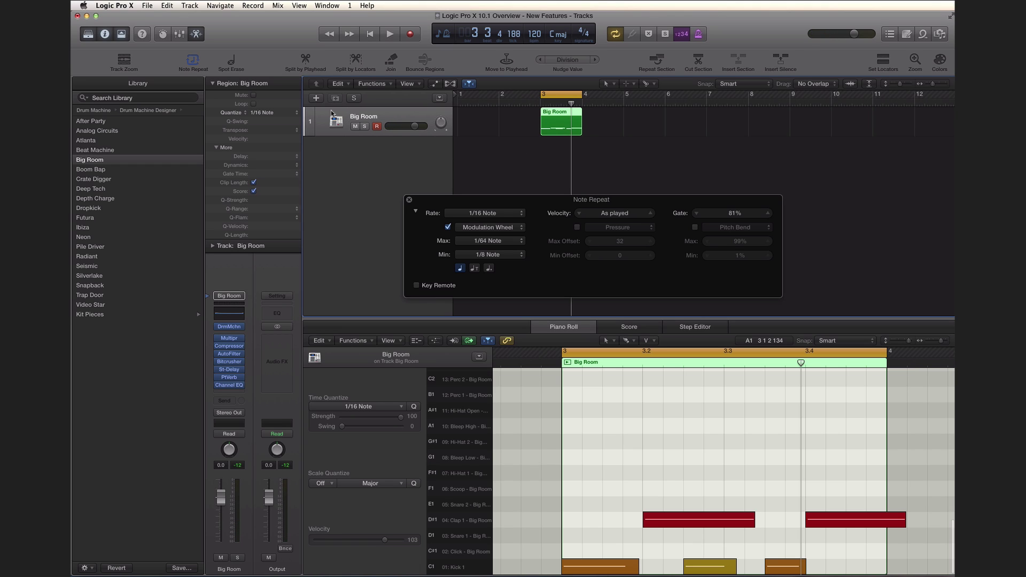
{"action": "key", "text": "space"}
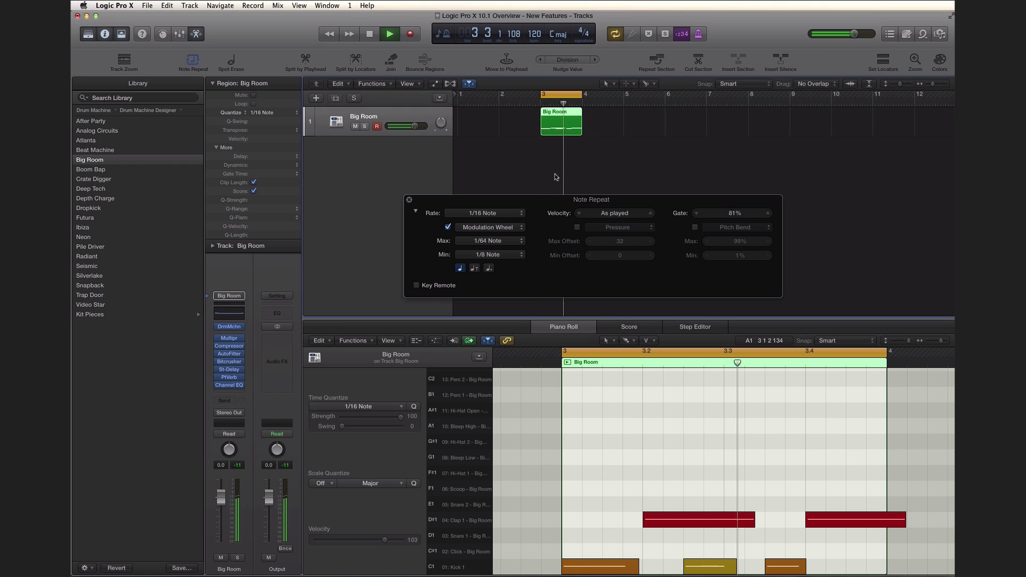
{"action": "key", "text": "space"}
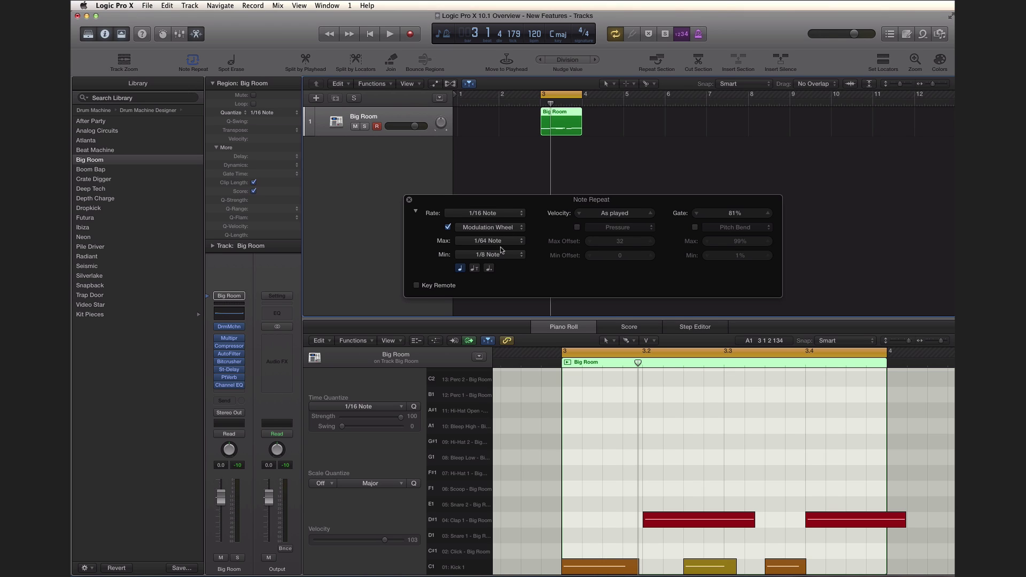
{"action": "left_click", "coordinate": [505, 255]}
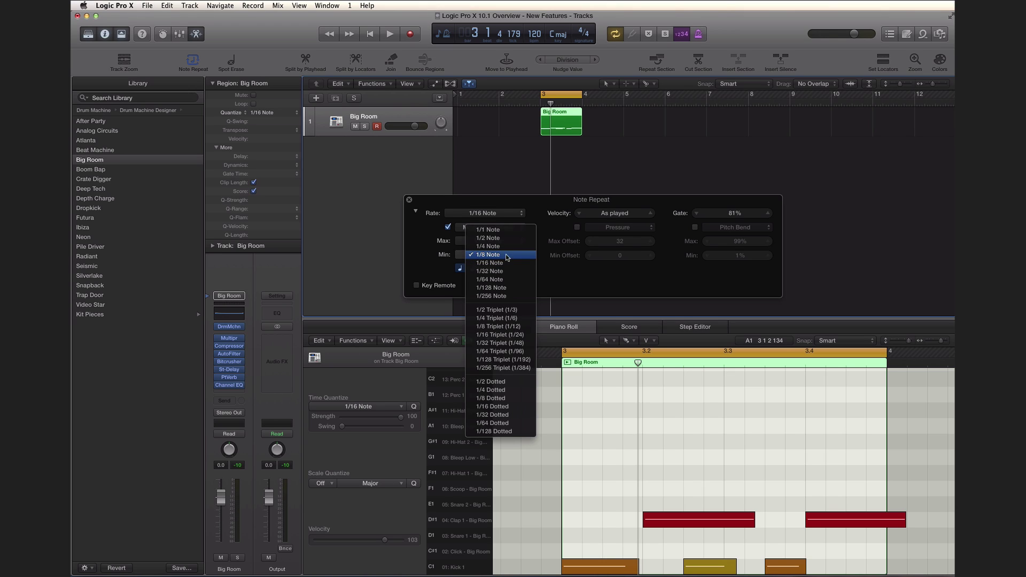
{"action": "left_click", "coordinate": [505, 255]}
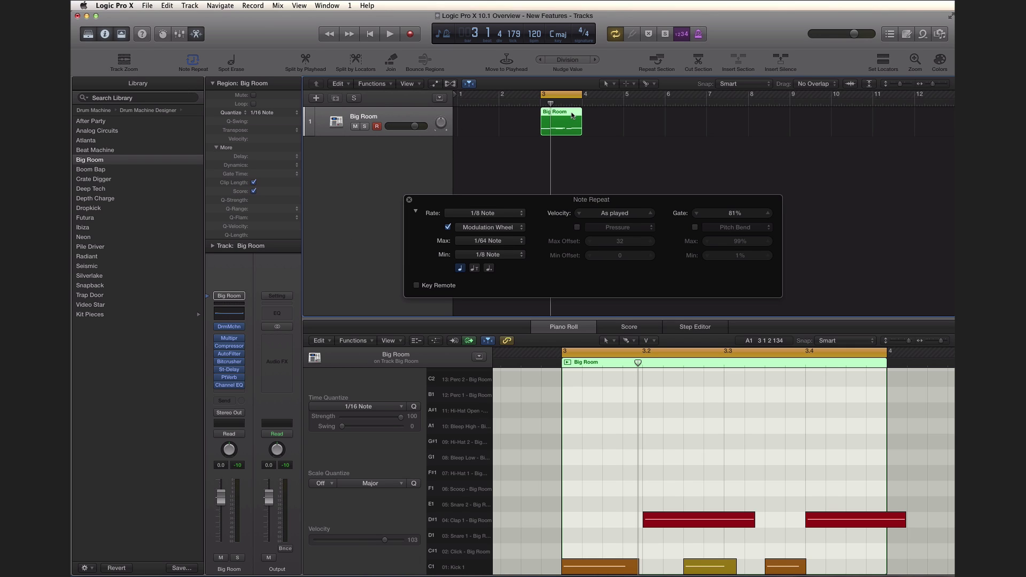
Delete the Big Room region and extend the cycle area to cover bars 3 through 6.
{"action": "key", "text": "Delete"}
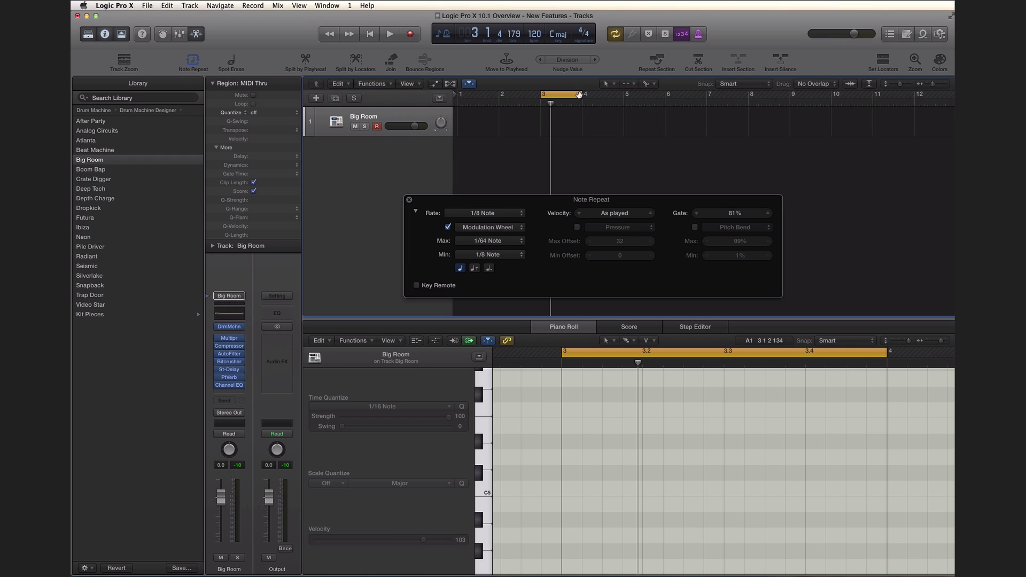
{"action": "left_click", "coordinate": [577, 96]}
{"action": "left_click_drag", "start_coordinate": [537, 96], "coordinate": [702, 99]}
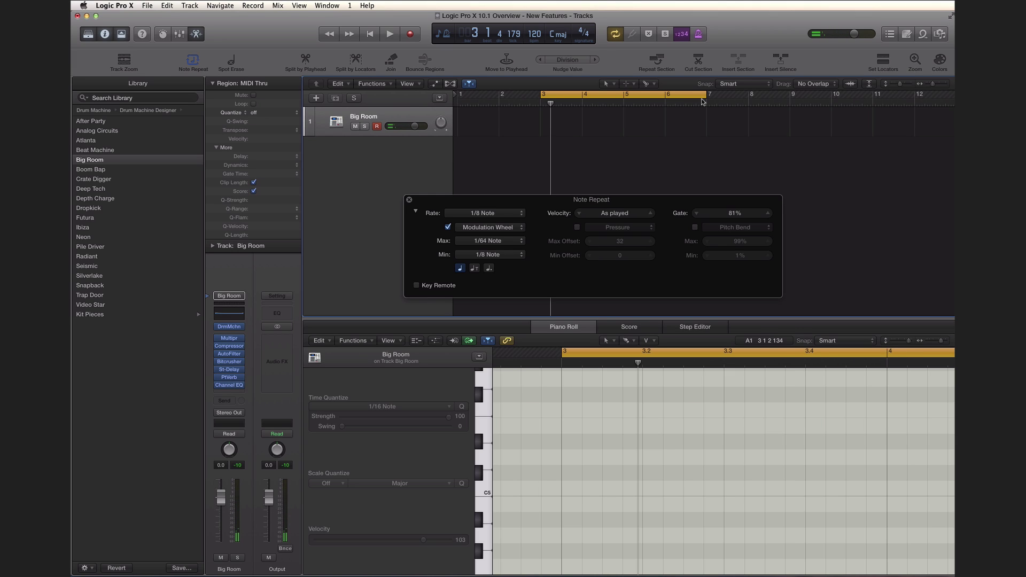
Record a Snare 1 roll across the four-bar cycle, raising the Note Repeat rate from 1/8 to 1/64 Note, and play it back.
{"action": "key", "text": "space"}
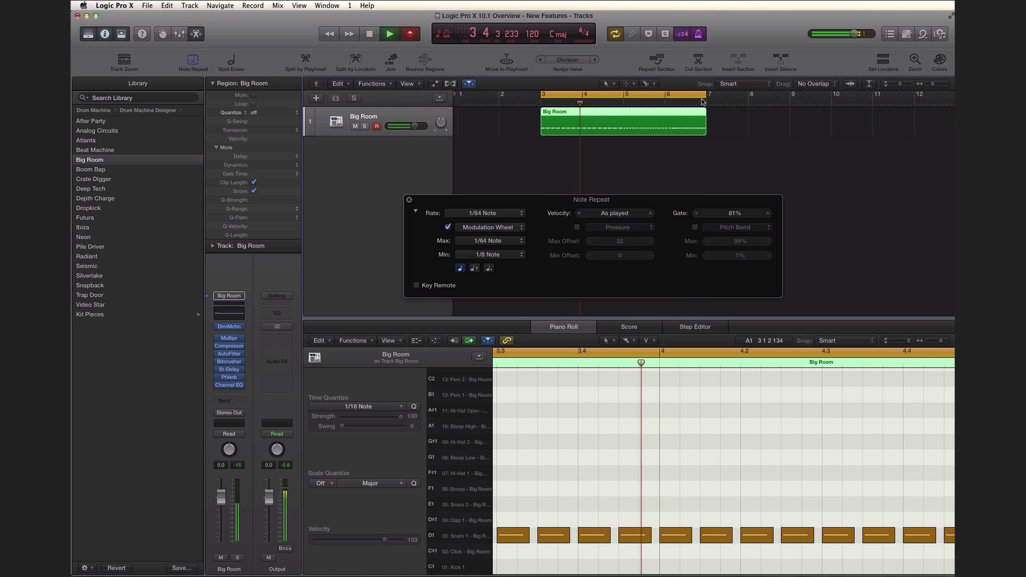
{"action": "key", "text": "space"}
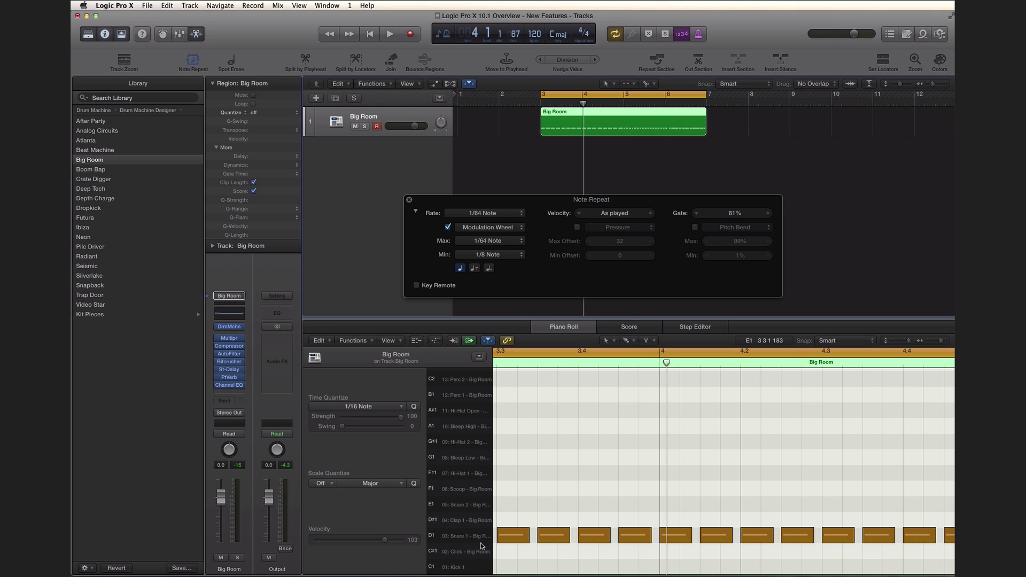
{"action": "key", "text": "space"}
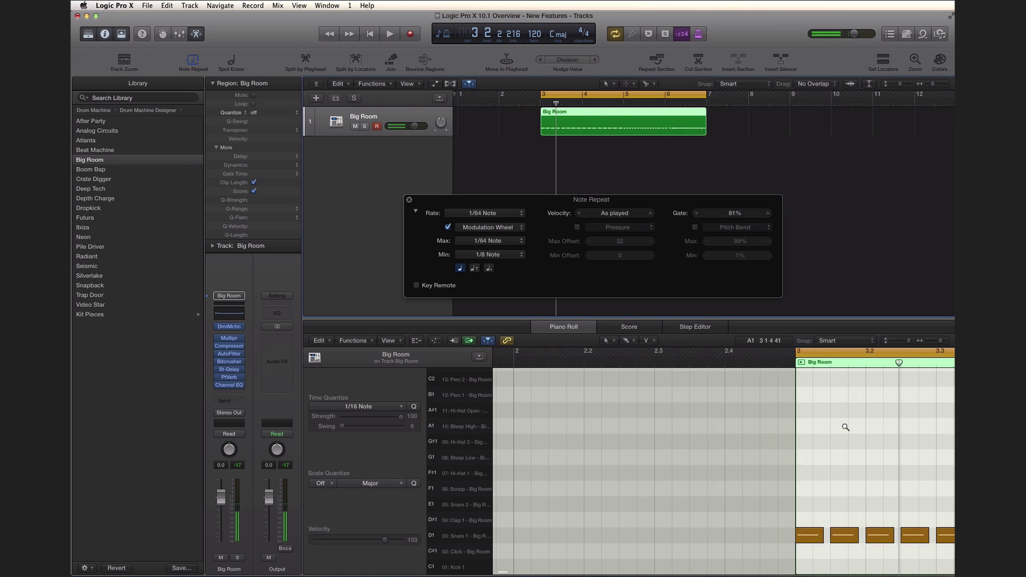
Collapse the Piano Roll to the used Snare 1 row, fit the whole four-bar roll in view, and play it.
{"action": "scroll", "coordinate": [846, 427], "scroll_direction": "down", "scroll_amount": 5}
{"action": "scroll", "coordinate": [846, 428], "scroll_direction": "up", "scroll_amount": 5}
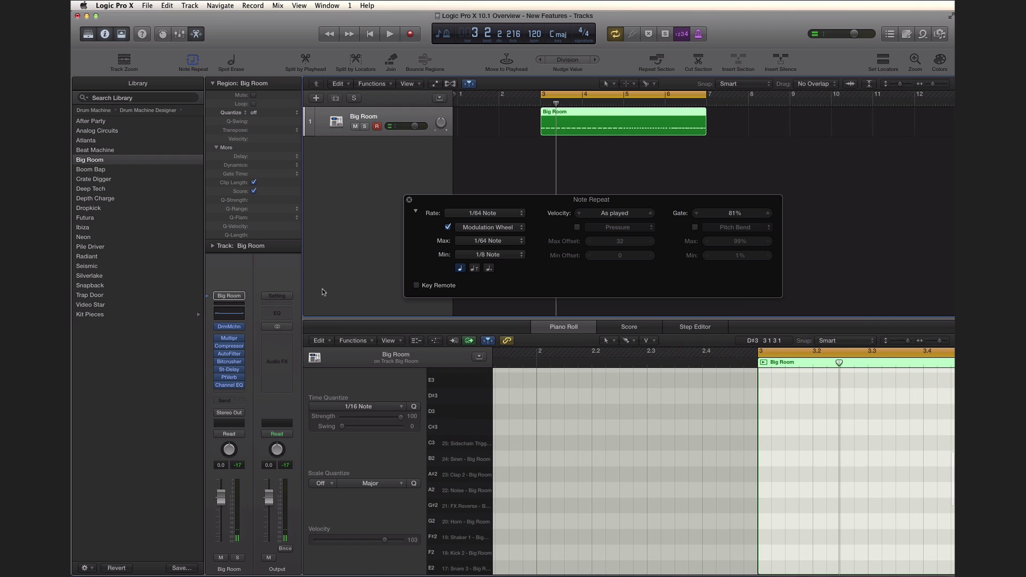
{"action": "left_click", "coordinate": [416, 341]}
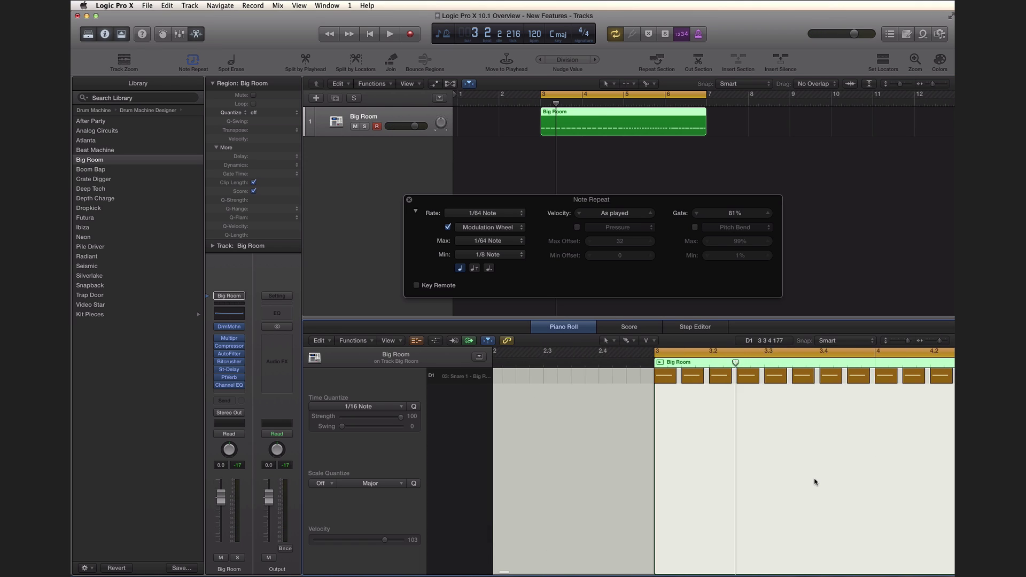
{"action": "scroll", "coordinate": [816, 480], "scroll_direction": "down", "scroll_amount": 3}
{"action": "scroll", "coordinate": [815, 480], "scroll_direction": "down", "scroll_amount": 4}
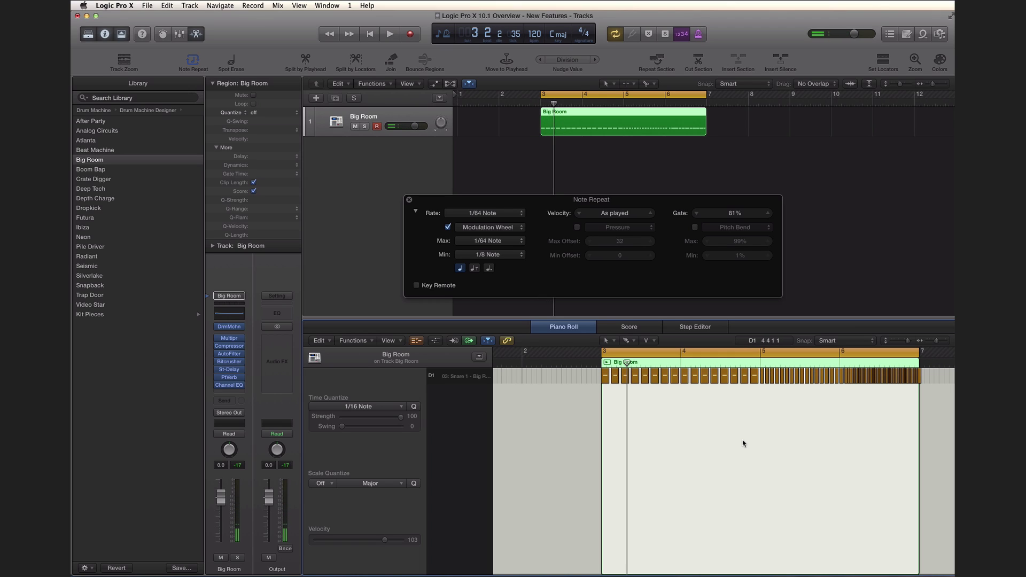
{"action": "key", "text": "space"}
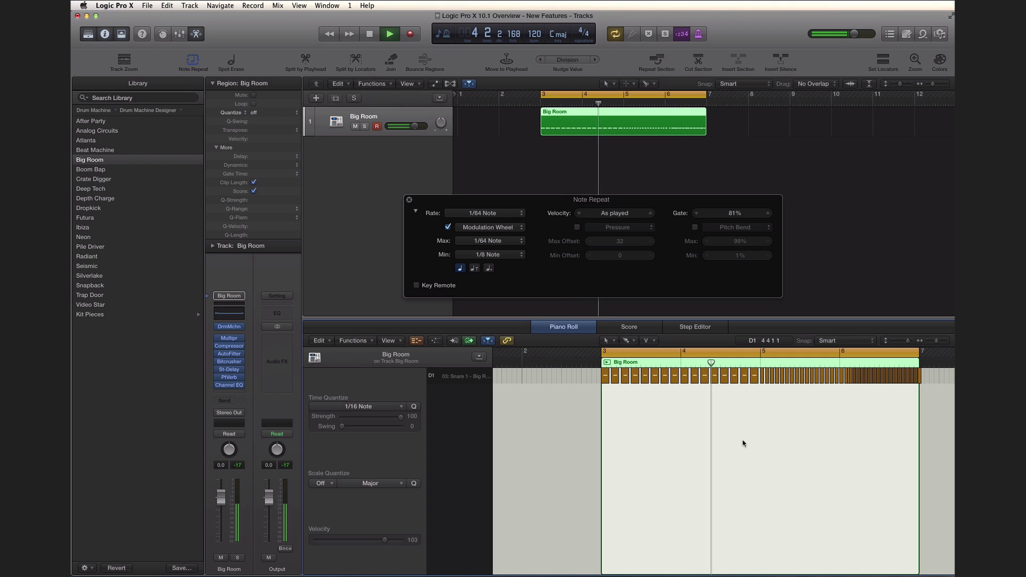
{"action": "key", "text": "space"}
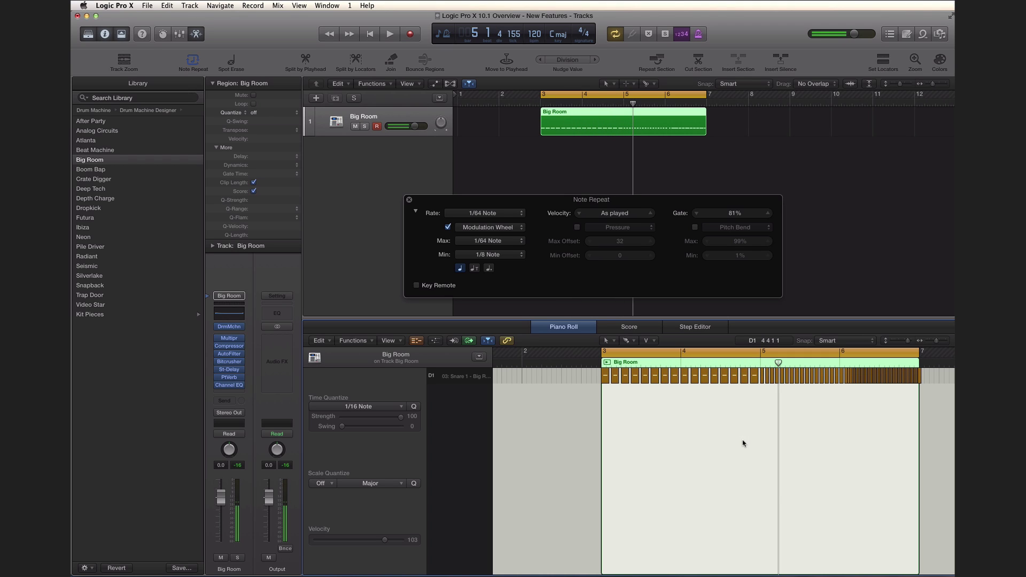
Erase groups of Snare 1 notes during playback with Spot Erase, select the two notes at the start of bar 4, and close Spot Erase.
{"action": "left_click", "coordinate": [231, 61]}
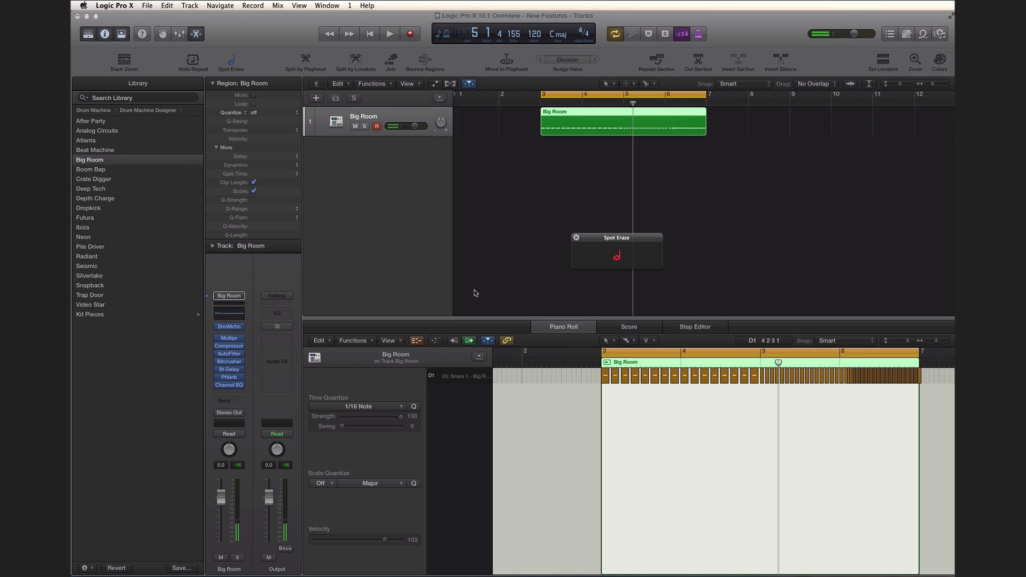
{"action": "key", "text": "space"}
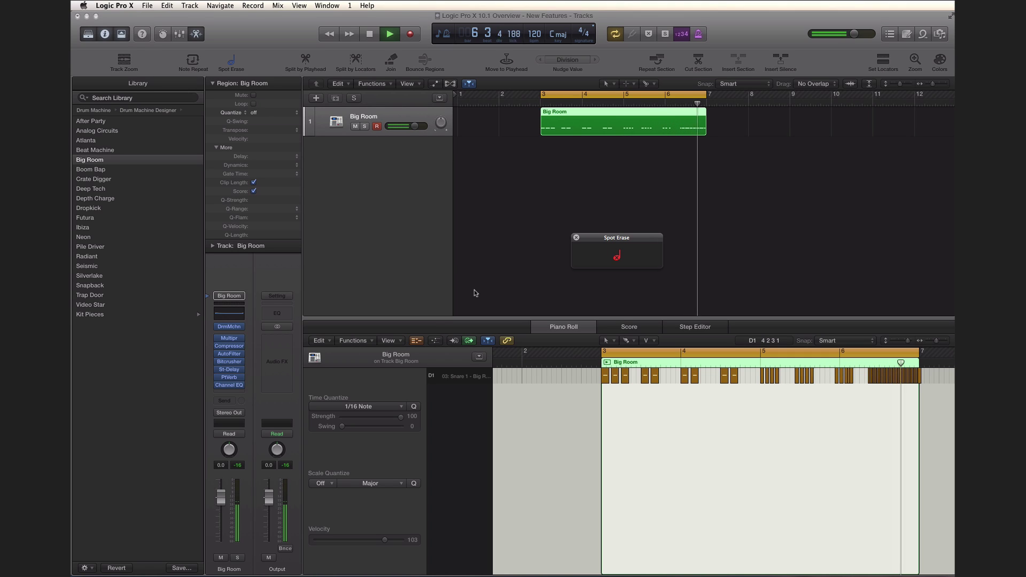
{"action": "key", "text": "space"}
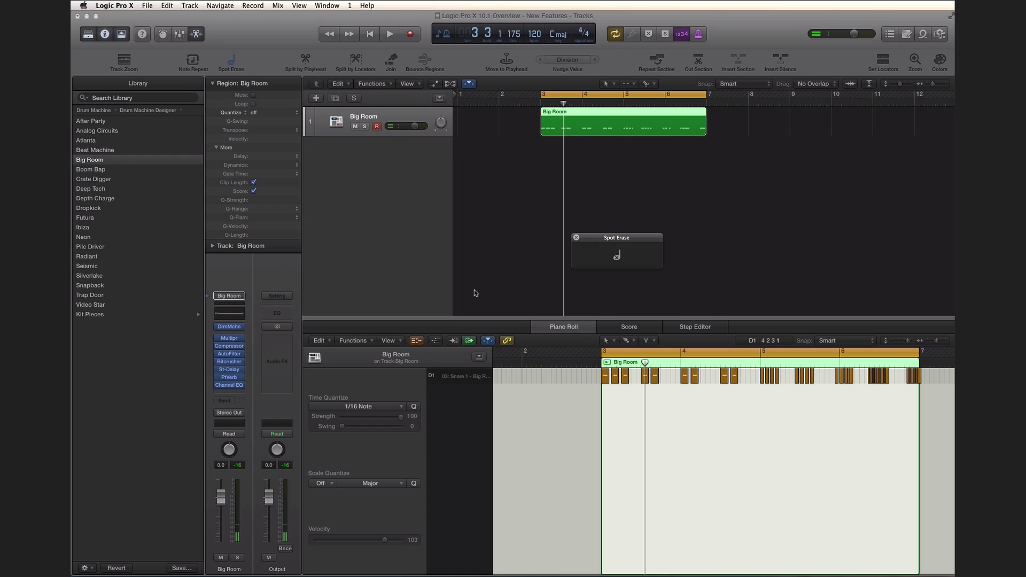
{"action": "left_click_drag", "start_coordinate": [709, 390], "coordinate": [683, 376]}
{"action": "scroll", "coordinate": [684, 377], "scroll_direction": "left", "scroll_amount": 1}
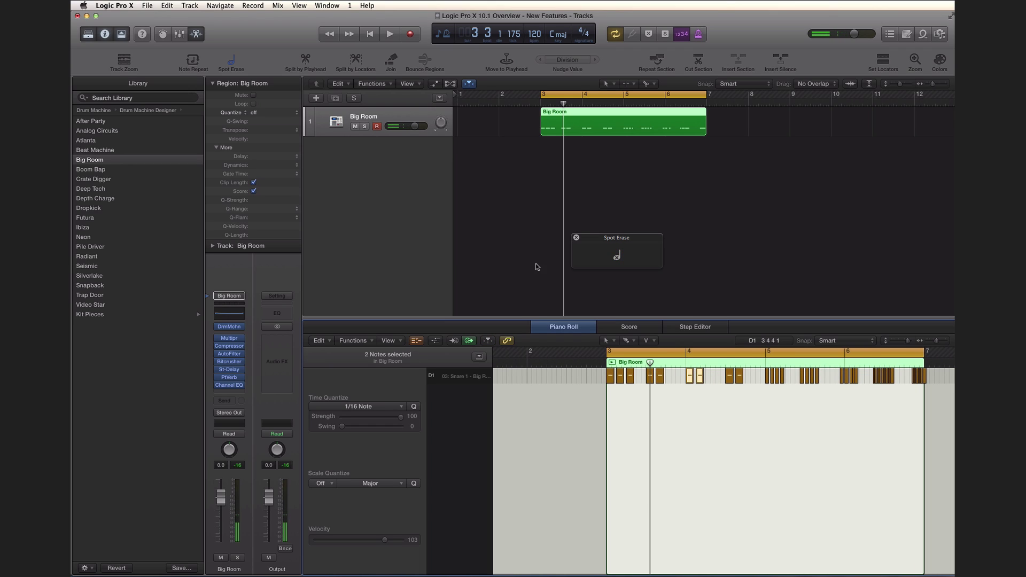
{"action": "left_click", "coordinate": [577, 238]}
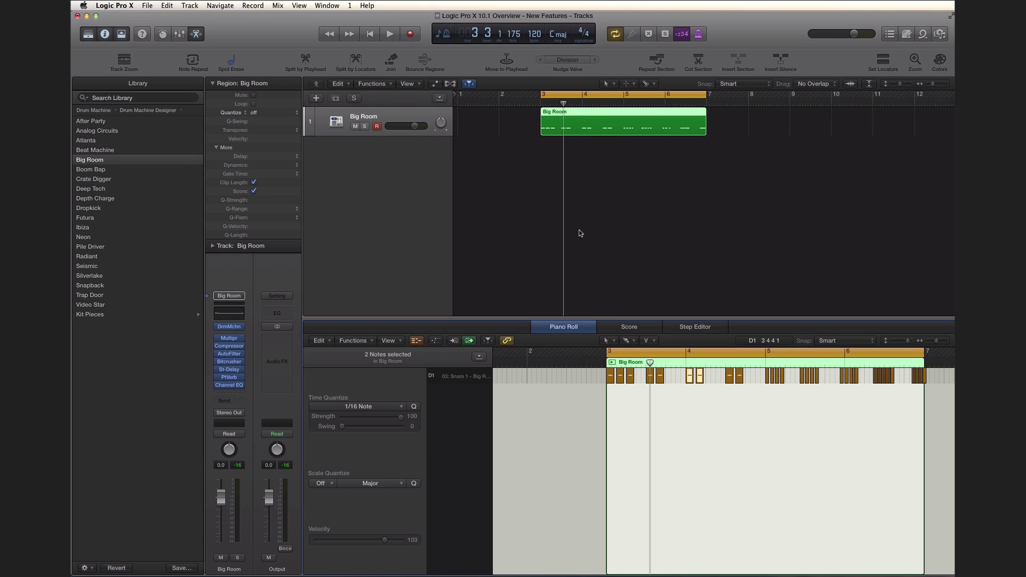
Show region-based Volume automation on the Big Room track and add a 0.0 dB automation point at the region's end.
{"action": "key", "text": "a"}
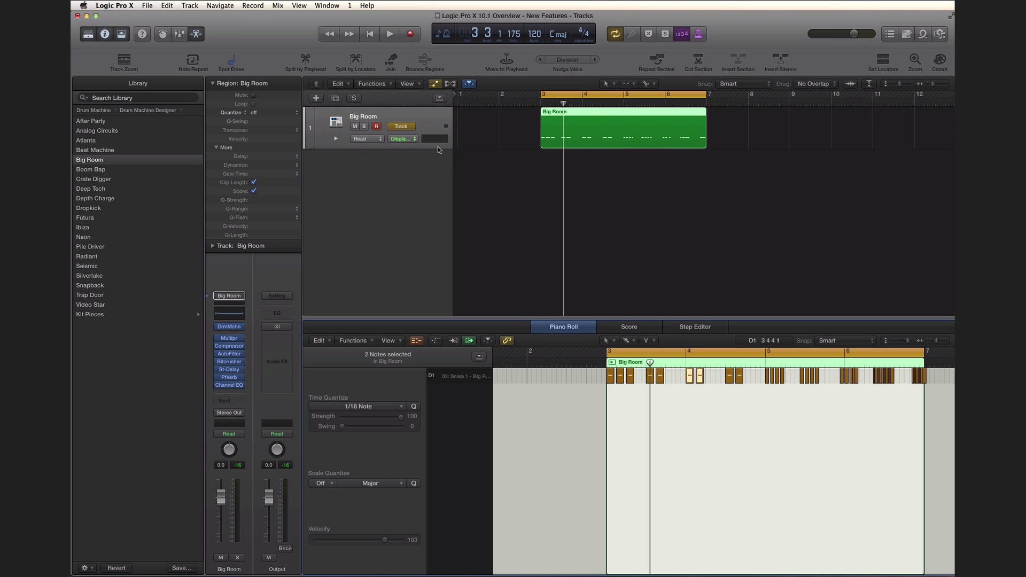
{"action": "key", "text": "a"}
{"action": "key", "text": "a"}
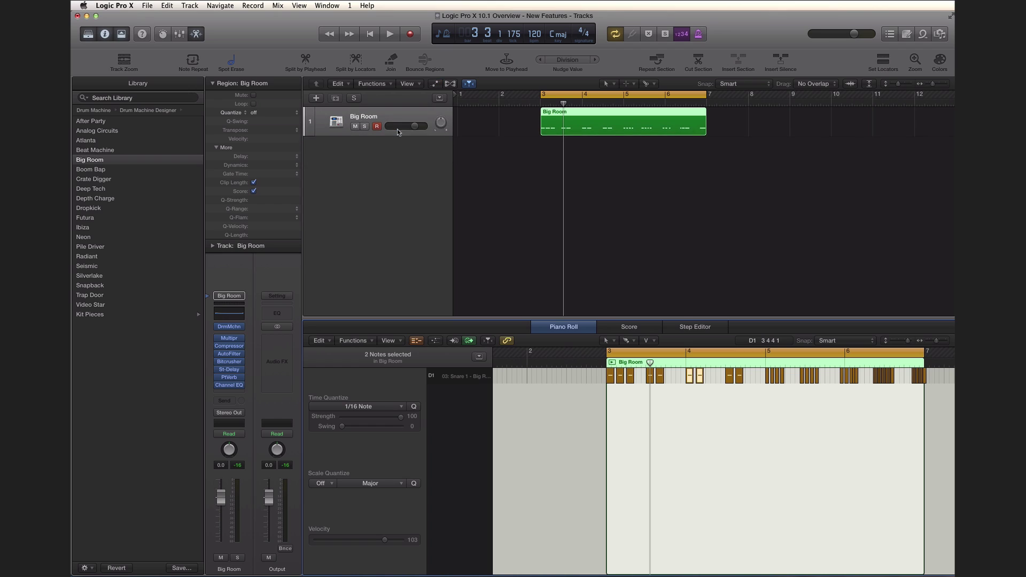
{"action": "left_click", "coordinate": [405, 128]}
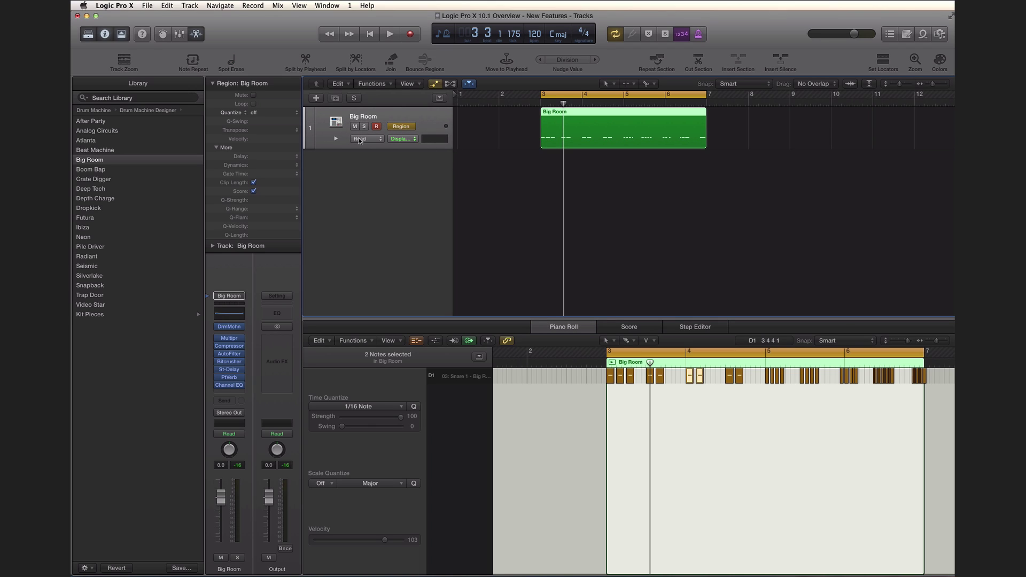
{"action": "left_click", "coordinate": [361, 139]}
{"action": "left_click", "coordinate": [361, 139]}
{"action": "left_click", "coordinate": [403, 139]}
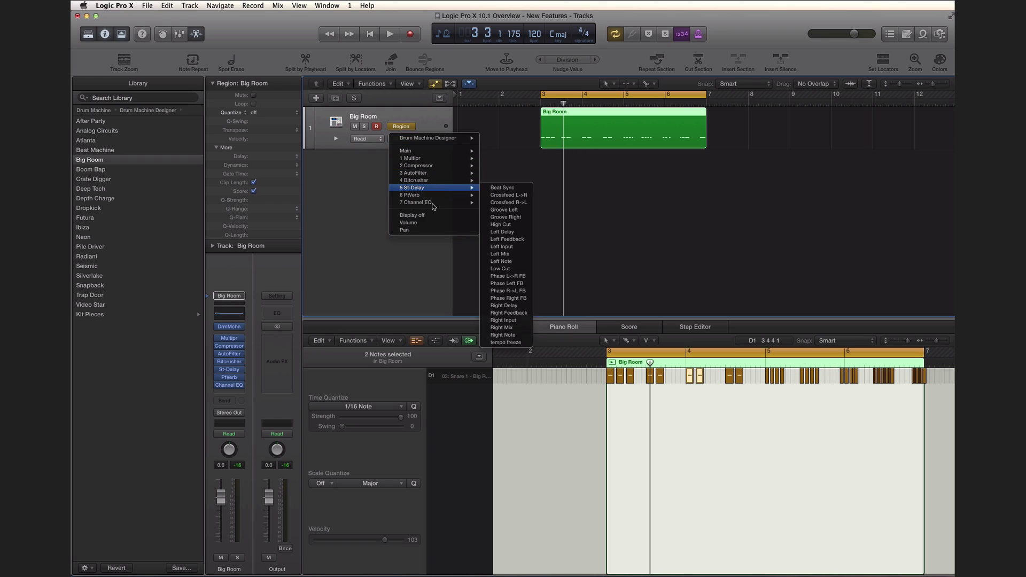
{"action": "left_click", "coordinate": [409, 222]}
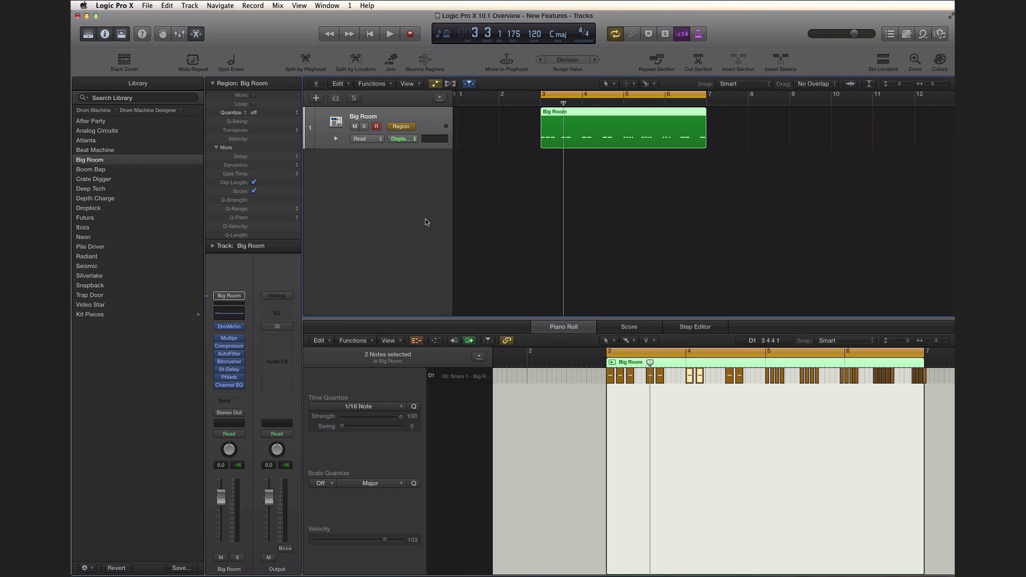
{"action": "left_click", "coordinate": [705, 128]}
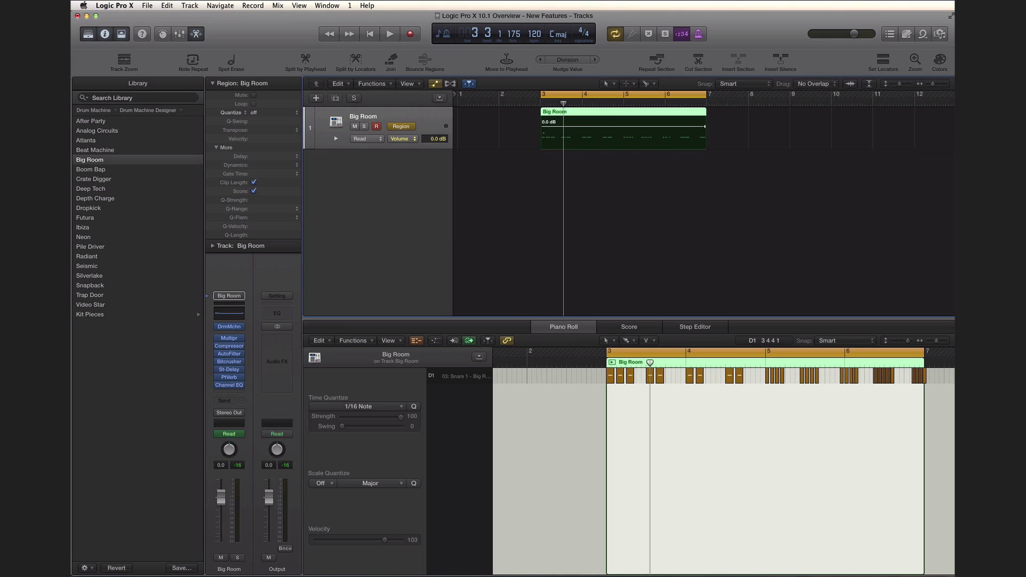
Shape a rising volume fade across the Big Room region by lowering its start point twice, playing each version, and hide the automation.
{"action": "left_click_drag", "start_coordinate": [544, 127], "coordinate": [544, 140]}
{"action": "key", "text": "space"}
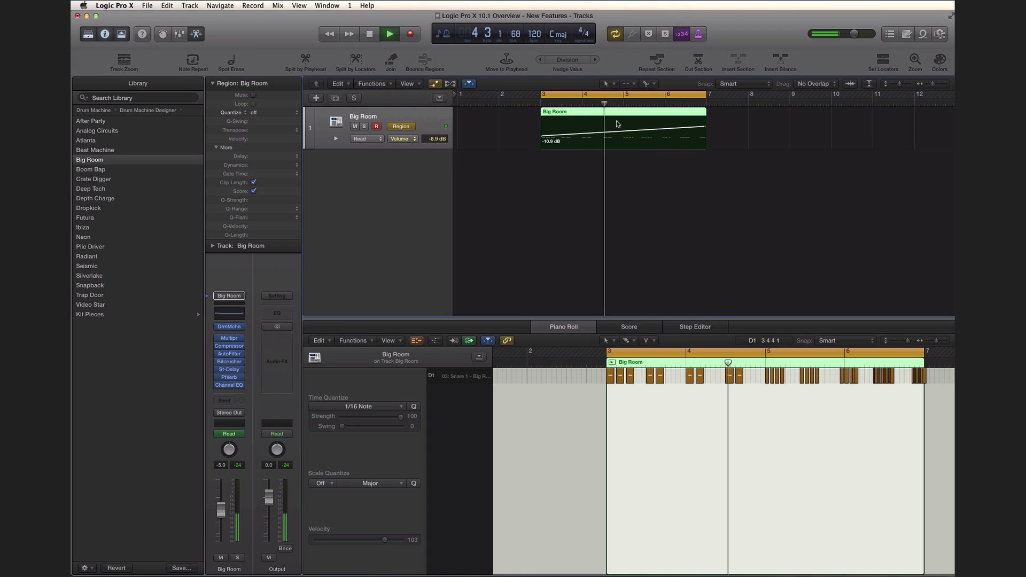
{"action": "key", "text": "space"}
{"action": "left_click_drag", "start_coordinate": [542, 141], "coordinate": [543, 149]}
{"action": "key", "text": "space"}
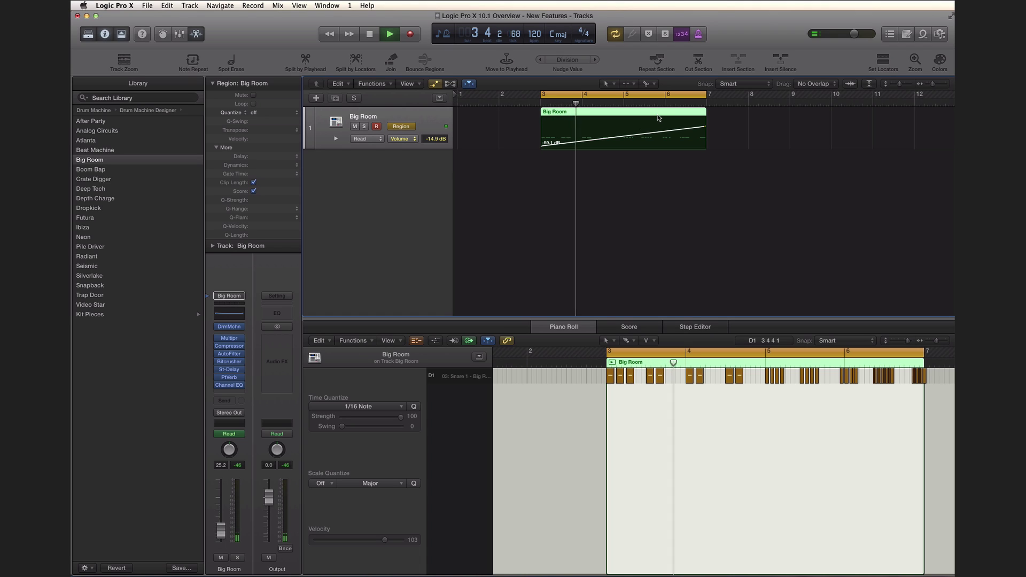
{"action": "key", "text": "space"}
{"action": "key", "text": "a"}
Move the Big Room region to bar 7 and back to bar 3, and play it briefly.
{"action": "left_click_drag", "start_coordinate": [660, 120], "coordinate": [809, 117]}
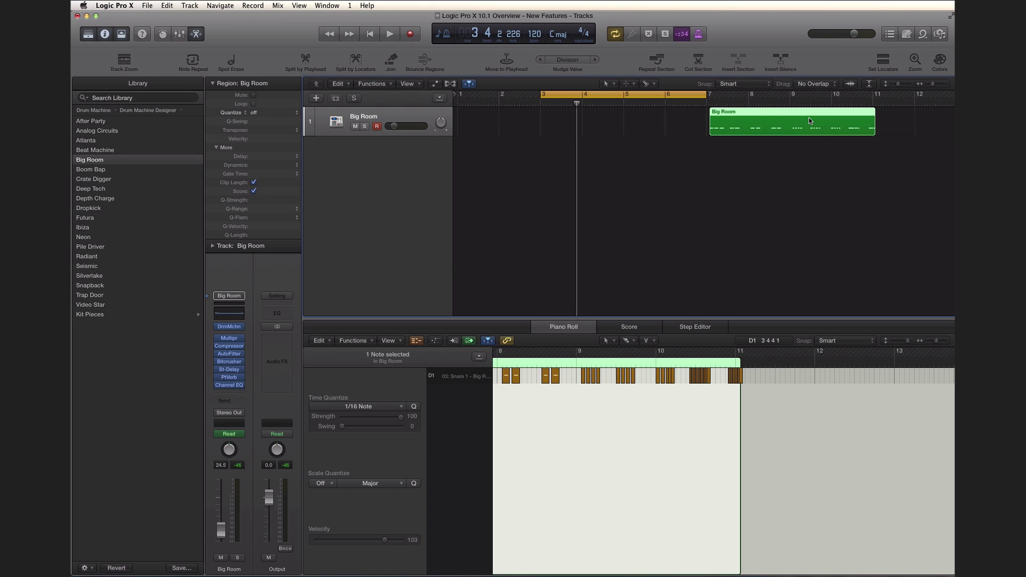
{"action": "left_click_drag", "start_coordinate": [810, 117], "coordinate": [649, 117]}
{"action": "key", "text": "space"}
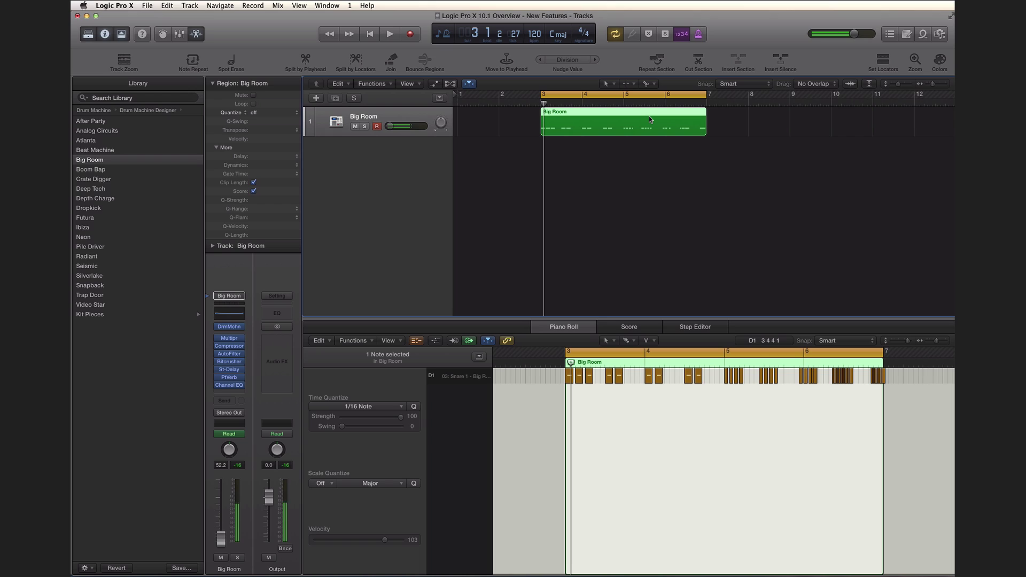
{"action": "key", "text": "space"}
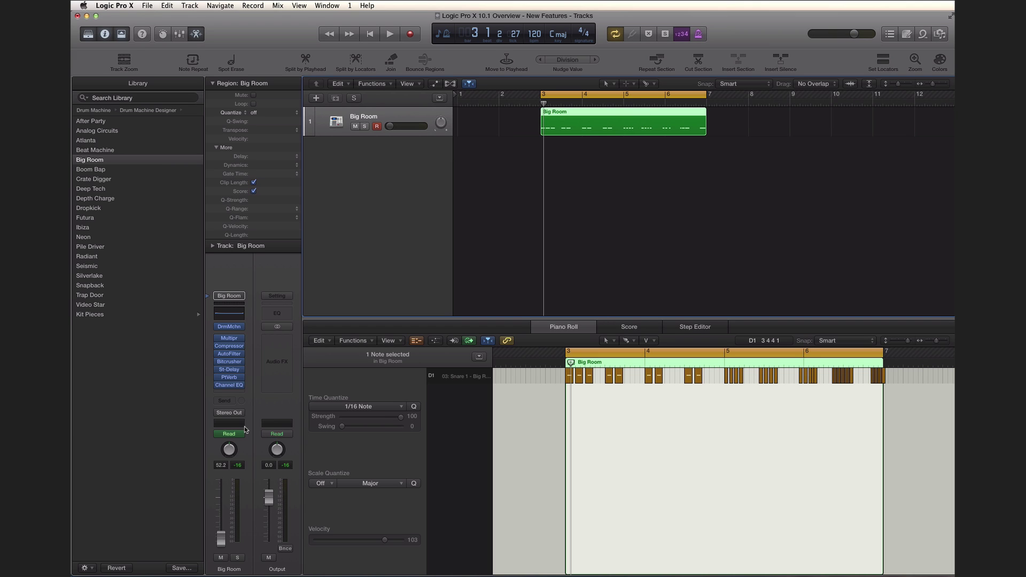
Open the Compressor on the Big Room channel and view its models from Studio VCA through Vintage Opto.
{"action": "left_click", "coordinate": [229, 346]}
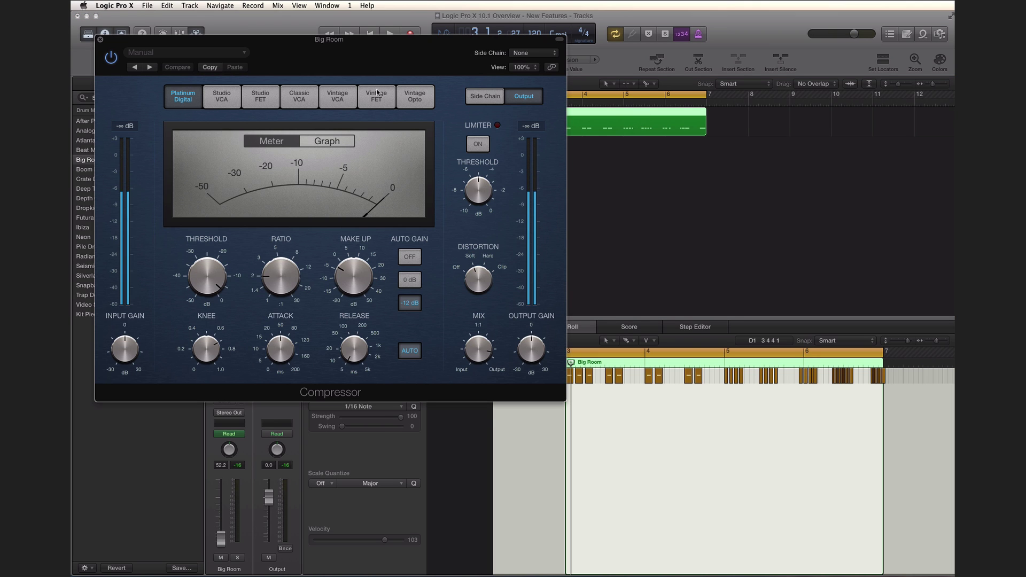
{"action": "left_click_drag", "start_coordinate": [383, 64], "coordinate": [597, 89]}
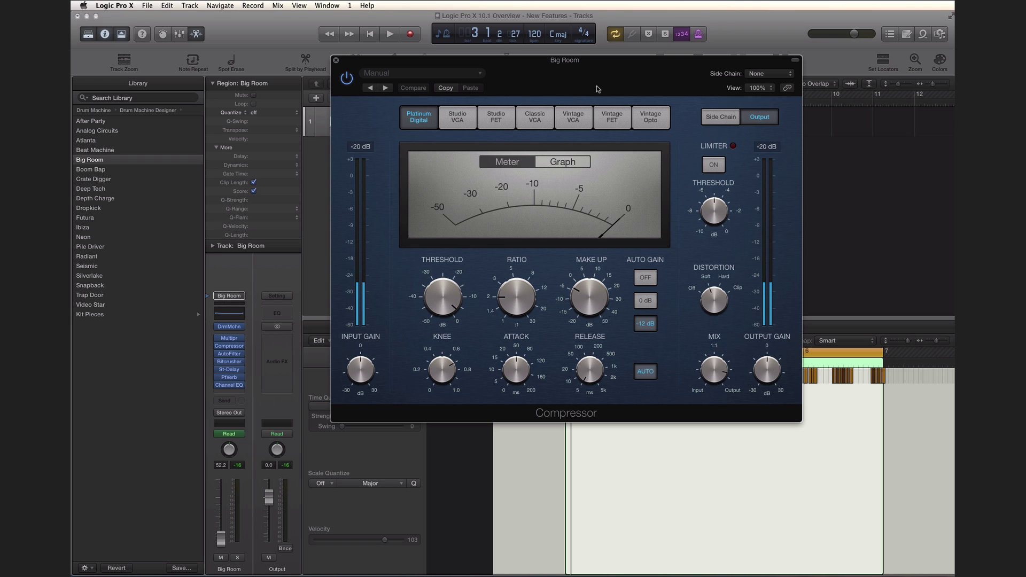
{"action": "left_click", "coordinate": [458, 122]}
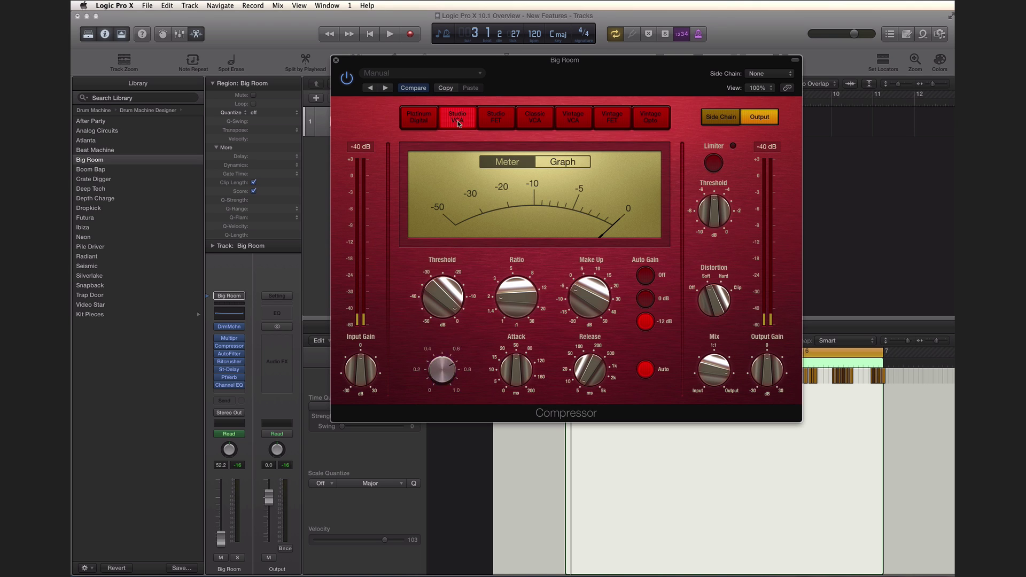
{"action": "left_click", "coordinate": [497, 121]}
{"action": "left_click", "coordinate": [535, 120]}
{"action": "left_click", "coordinate": [573, 119]}
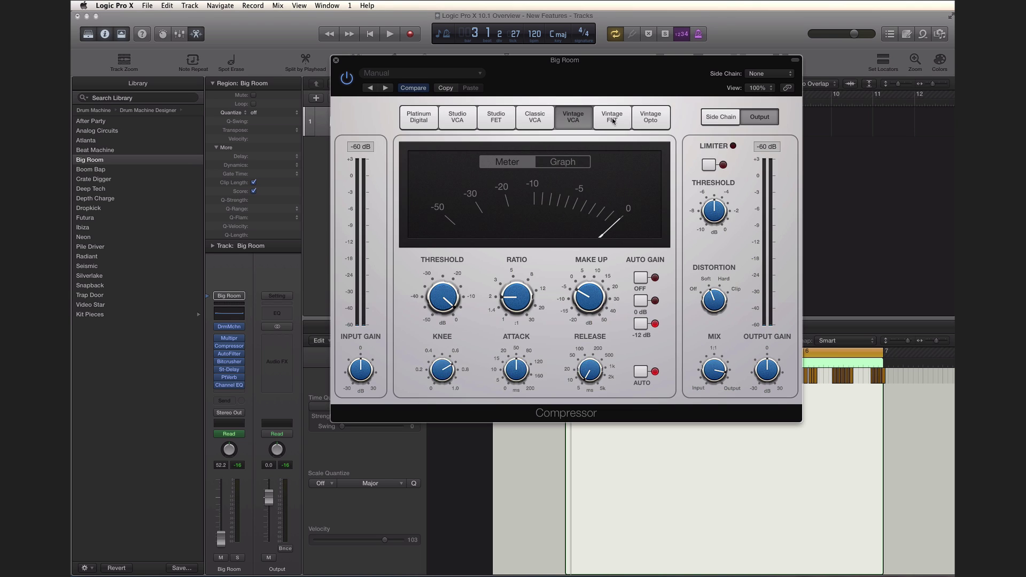
{"action": "left_click", "coordinate": [612, 120]}
{"action": "left_click", "coordinate": [649, 121]}
View the Compressor models in reverse order, from Vintage FET back to Platinum Digital.
{"action": "left_click", "coordinate": [612, 120]}
{"action": "left_click", "coordinate": [573, 120]}
{"action": "left_click", "coordinate": [535, 120]}
{"action": "left_click", "coordinate": [500, 120]}
{"action": "left_click", "coordinate": [459, 121]}
{"action": "left_click", "coordinate": [422, 120]}
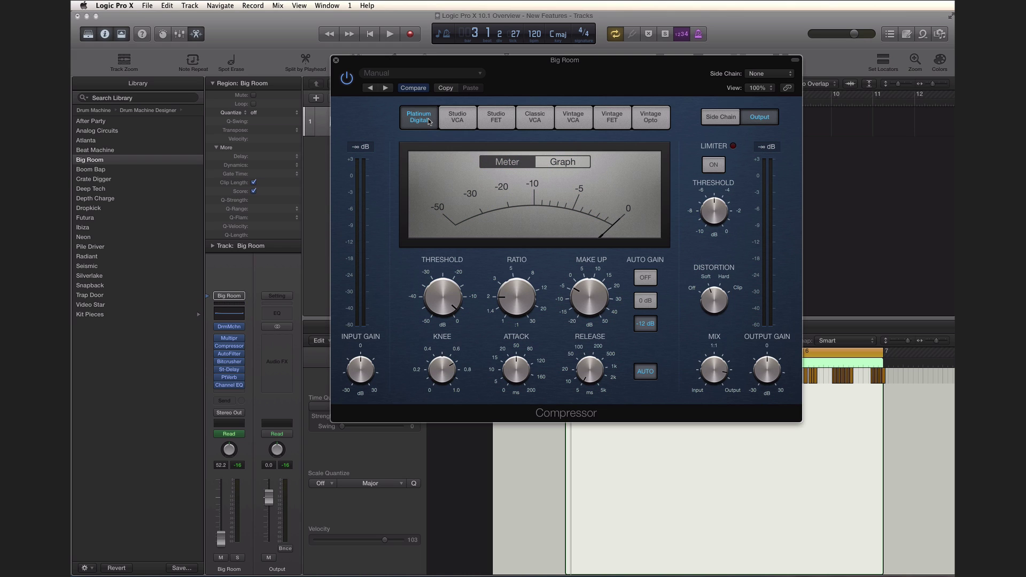
Change the Compressor model to Vintage Opto and close the plug-in window.
{"action": "mouse_move", "coordinate": [457, 309]}
{"action": "mouse_move", "coordinate": [608, 366]}
{"action": "left_click", "coordinate": [336, 60]}
{"action": "left_click", "coordinate": [496, 117]}
{"action": "left_click", "coordinate": [613, 117]}
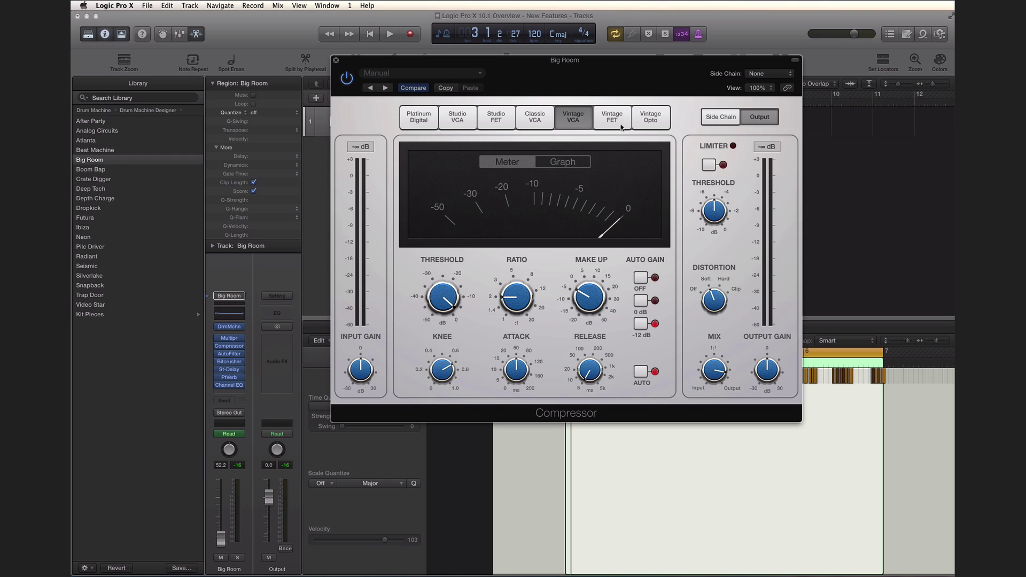
{"action": "left_click", "coordinate": [662, 122]}
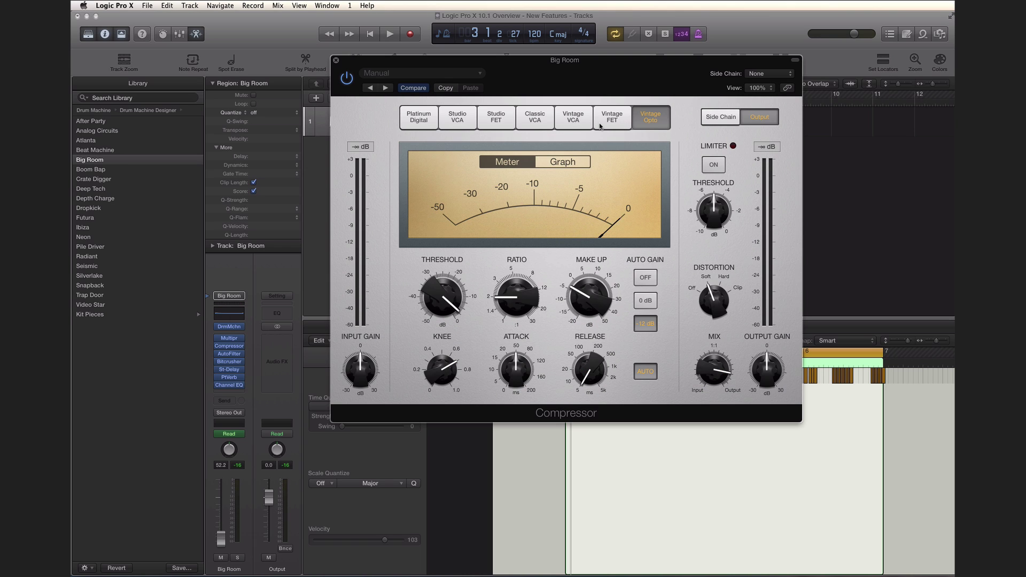
{"action": "left_click", "coordinate": [337, 60]}
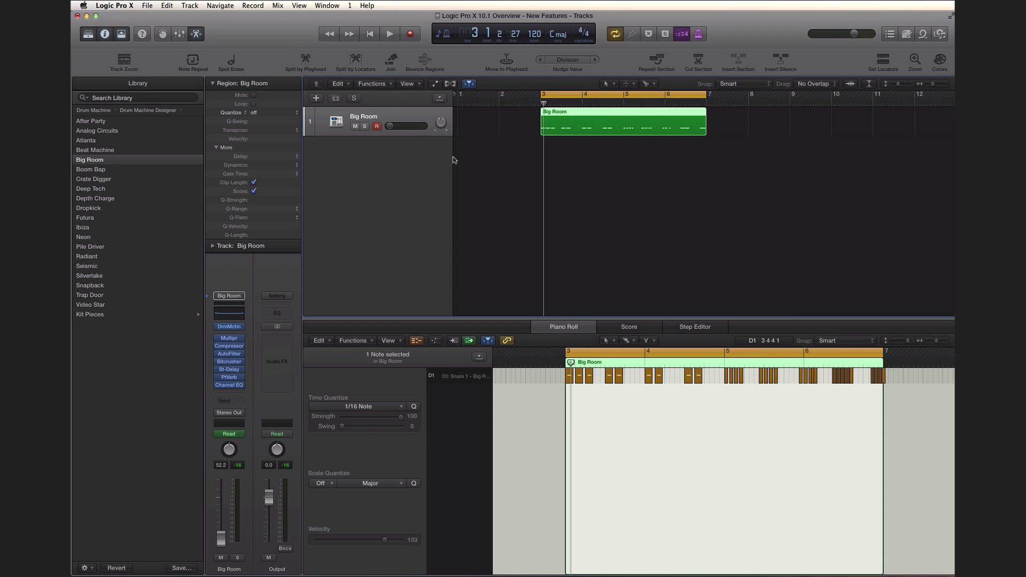
Create an Electronic Drummer track and choose the drummer Leah with the Deep Tech kit.
{"action": "left_click", "coordinate": [316, 98]}
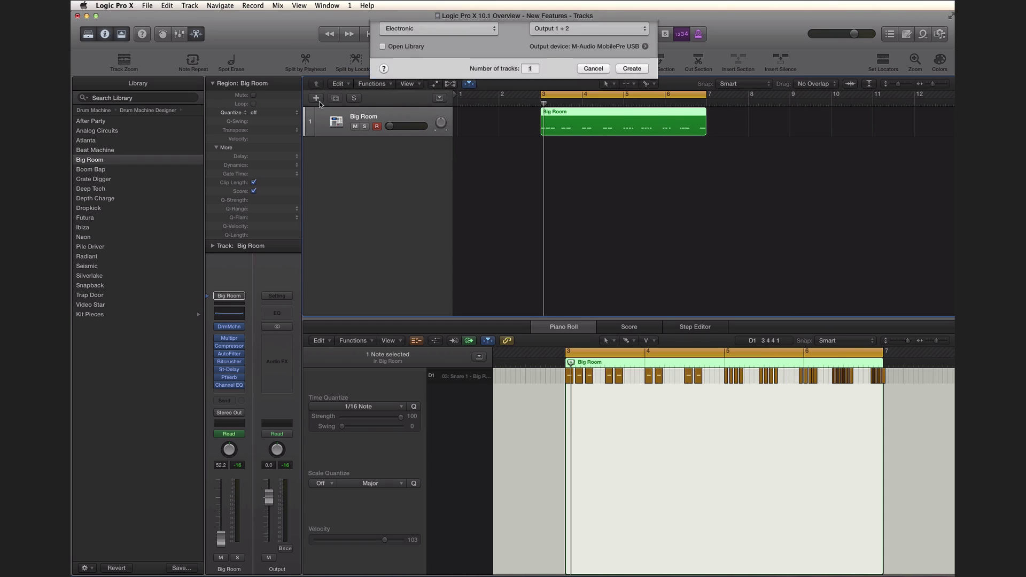
{"action": "left_click", "coordinate": [636, 152]}
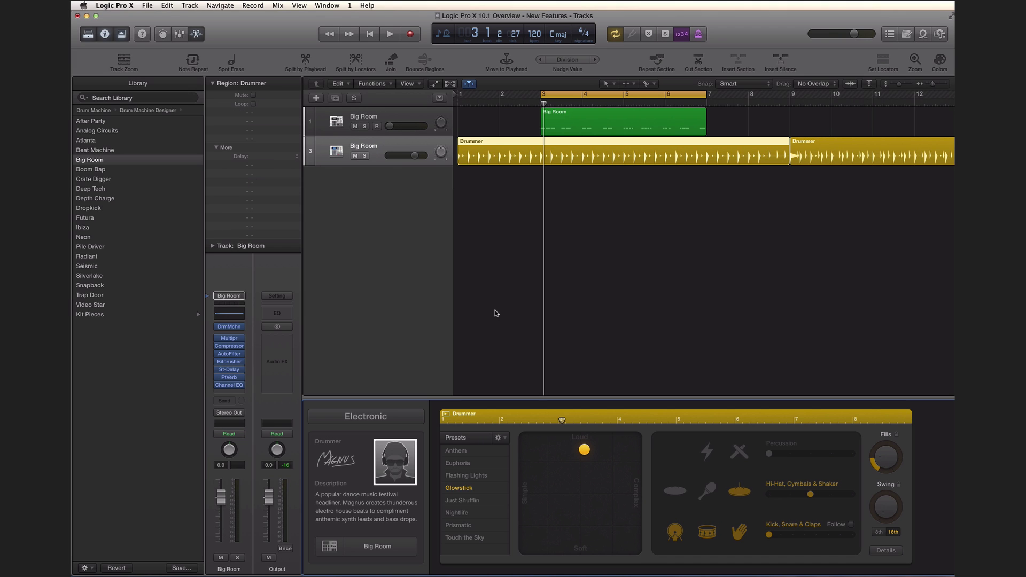
{"action": "left_click", "coordinate": [375, 470]}
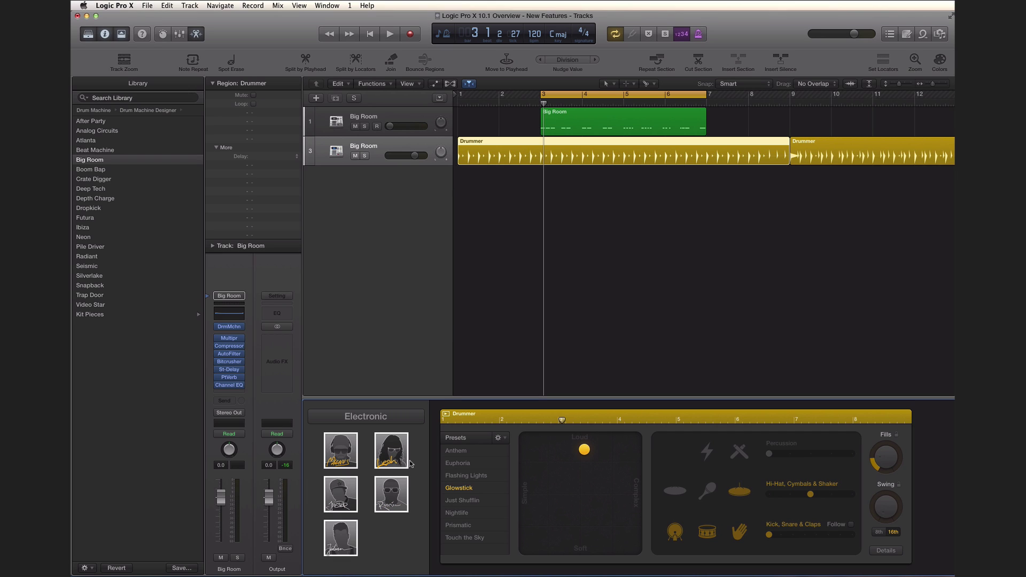
{"action": "left_click", "coordinate": [404, 461]}
{"action": "left_click", "coordinate": [384, 548]}
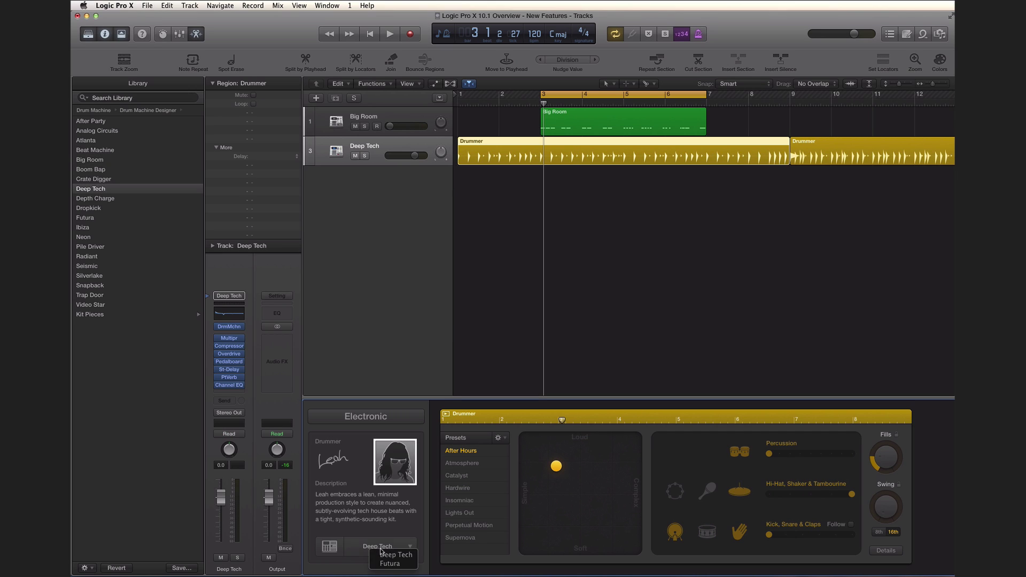
{"action": "left_click", "coordinate": [394, 556]}
Play the Deep Tech Drummer track and mute the original Big Room track during playback.
{"action": "key", "text": "space"}
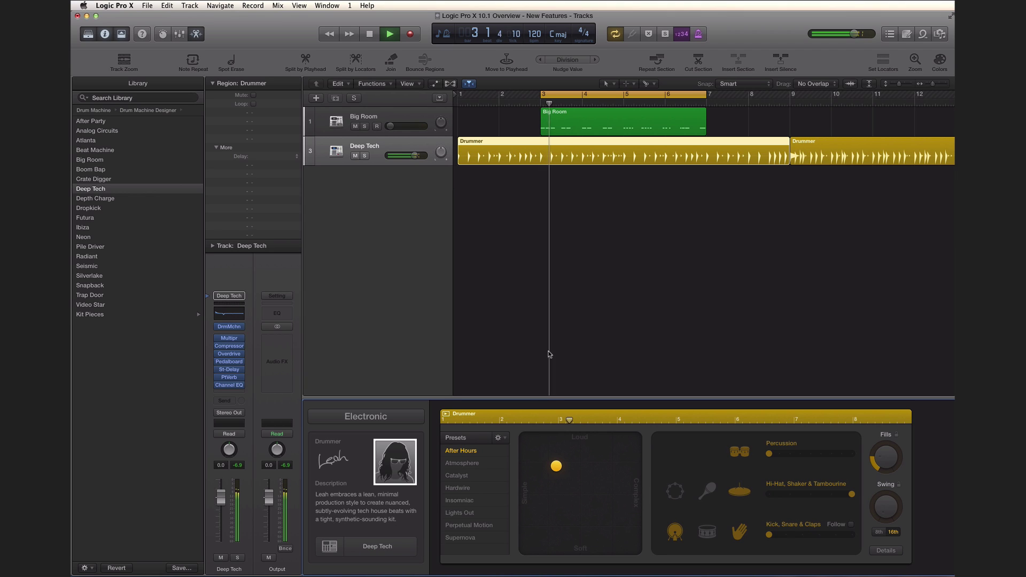
{"action": "left_click", "coordinate": [356, 126]}
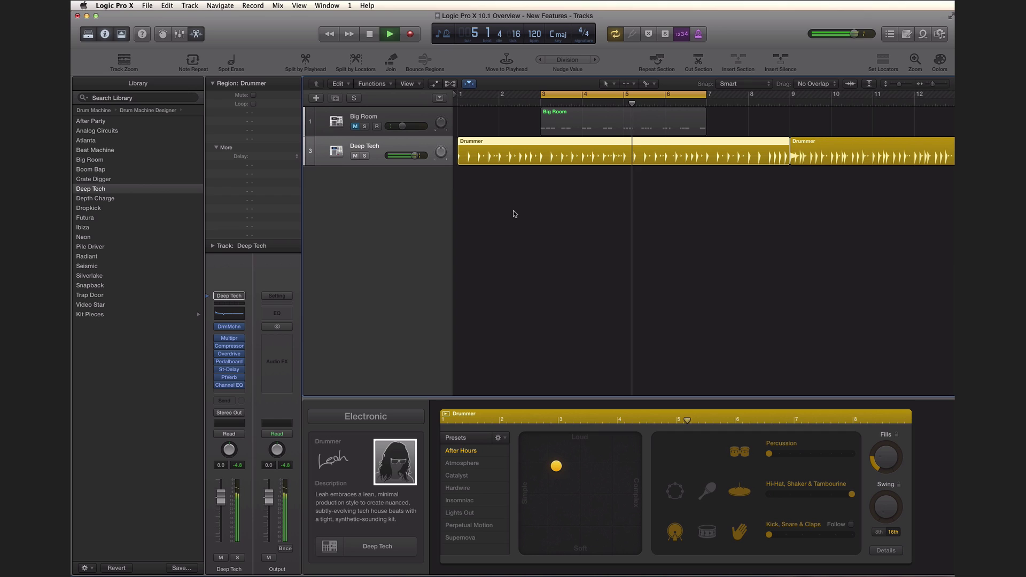
{"action": "key", "text": "space"}
Change the Drummer track's drummer to Magnus with the Big Room kit and play its Glowstick pattern.
{"action": "left_click", "coordinate": [396, 462]}
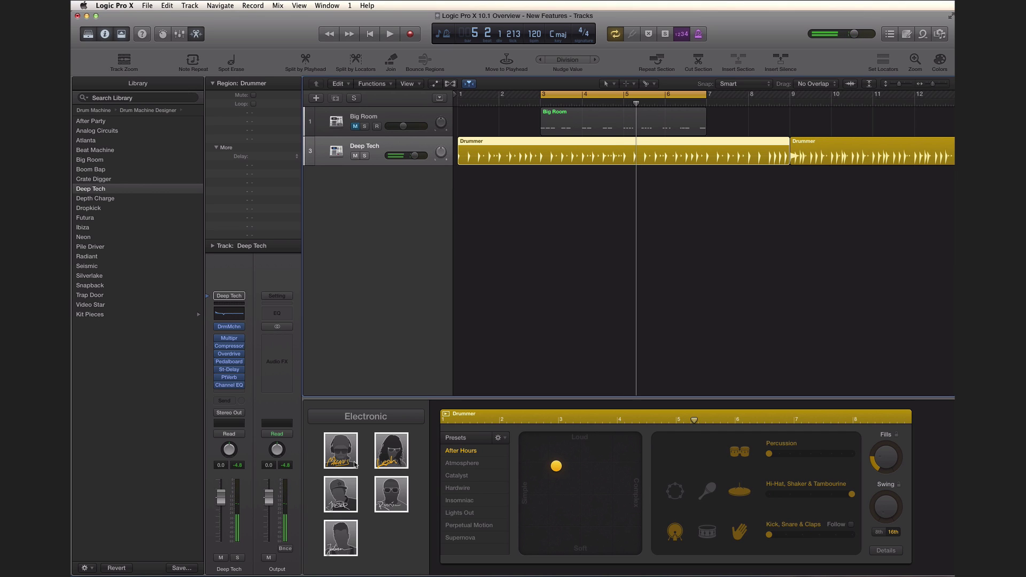
{"action": "left_click", "coordinate": [340, 451]}
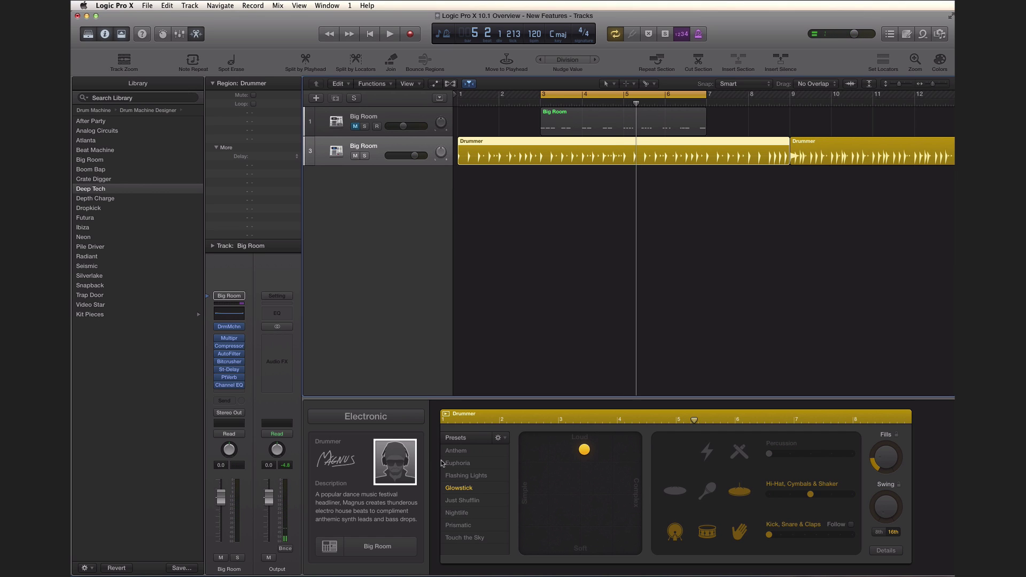
{"action": "key", "text": "space"}
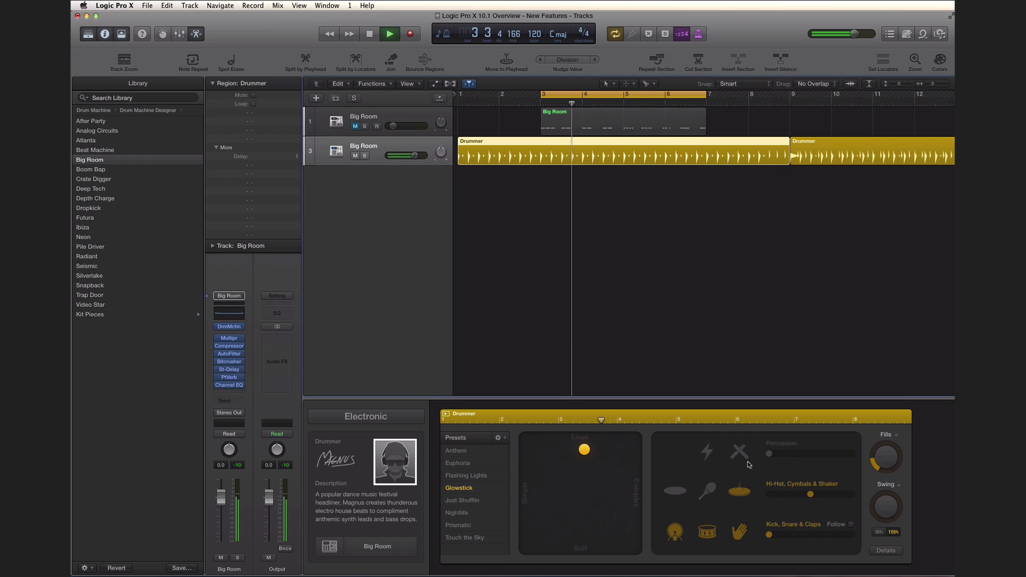
{"action": "key", "text": "space"}
Enable the lightning-bolt percussion at pattern 3 and the cymbals with the Hi-Hat, Cymbals & Shaker pattern one step higher, and play the result.
{"action": "left_click", "coordinate": [707, 453]}
{"action": "left_click_drag", "start_coordinate": [769, 454], "coordinate": [807, 458]}
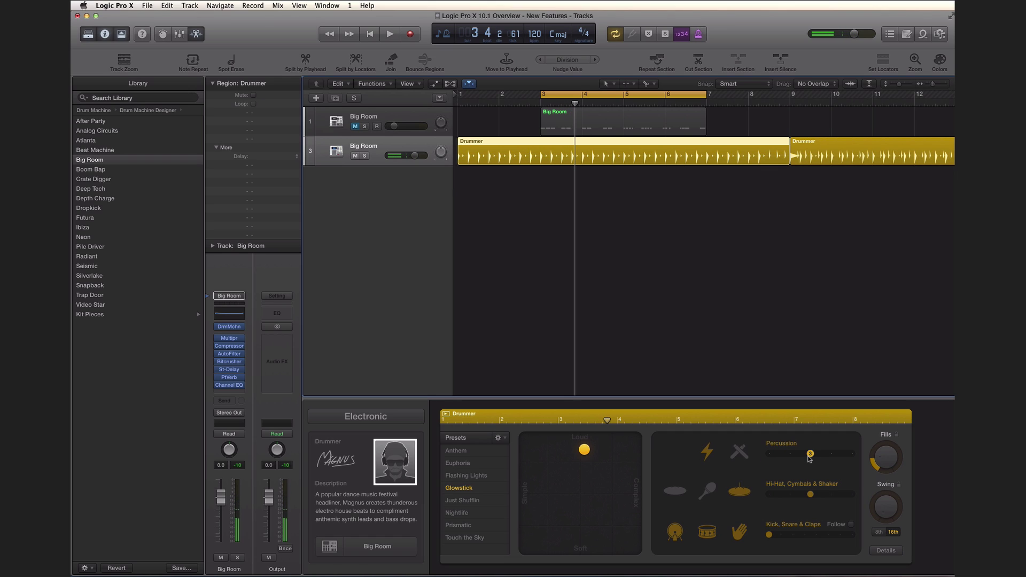
{"action": "left_click", "coordinate": [675, 491]}
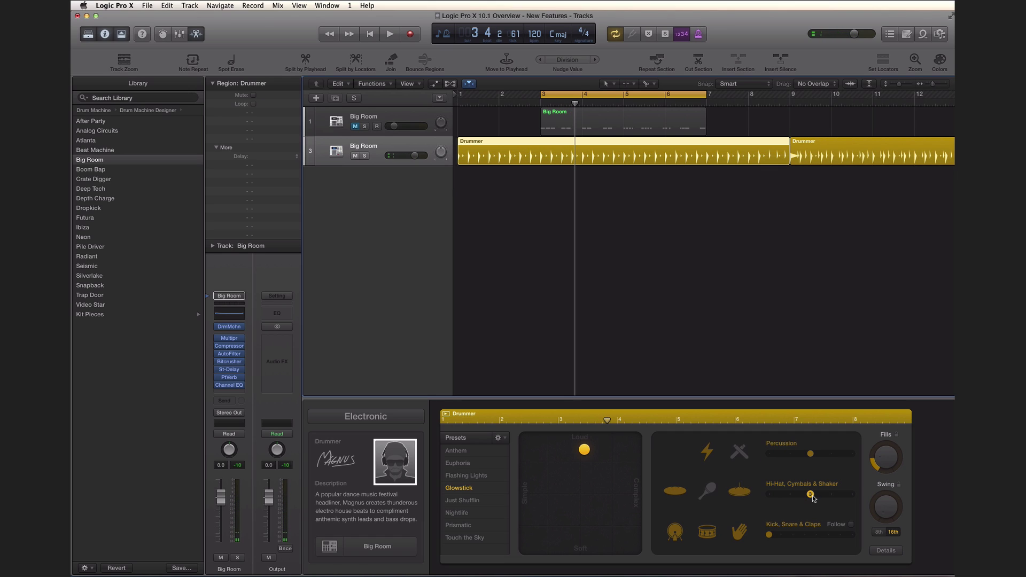
{"action": "left_click_drag", "start_coordinate": [811, 495], "coordinate": [827, 497]}
{"action": "key", "text": "space"}
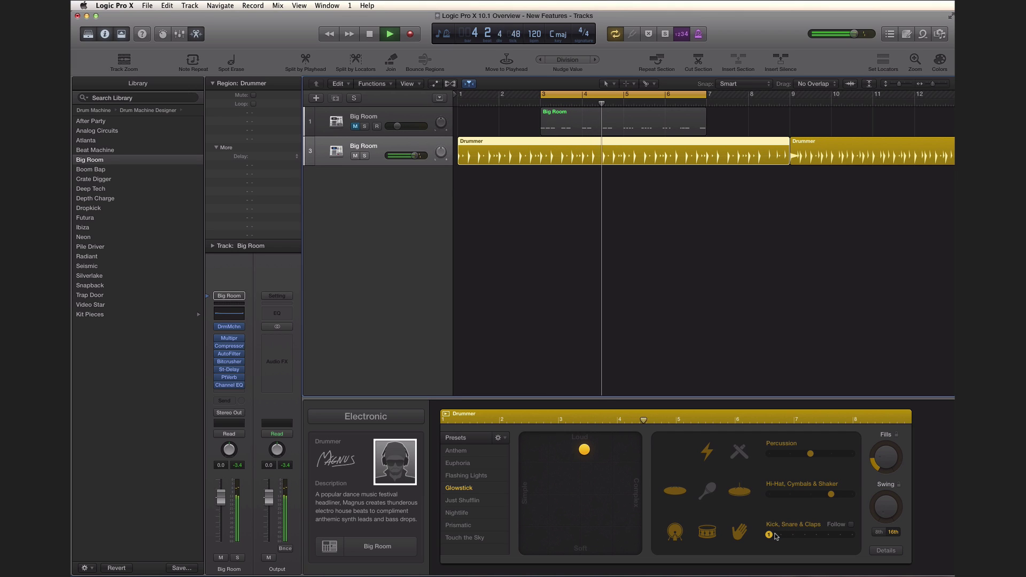
Add the shaker and the crossed-sticks percussion, raise the Percussion pattern by one step during playback, and stop.
{"action": "left_click", "coordinate": [710, 489]}
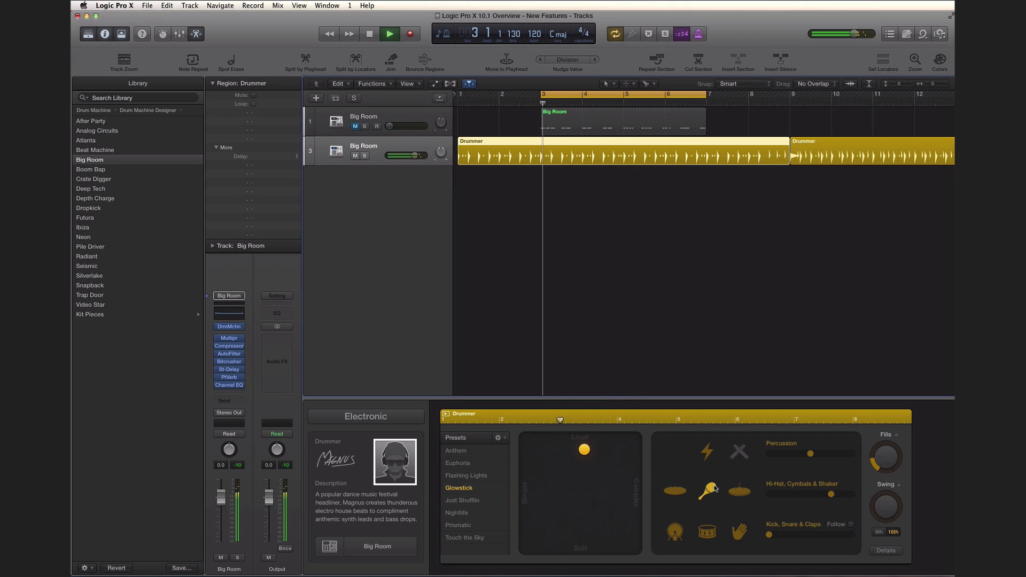
{"action": "left_click", "coordinate": [739, 452]}
{"action": "left_click", "coordinate": [832, 454]}
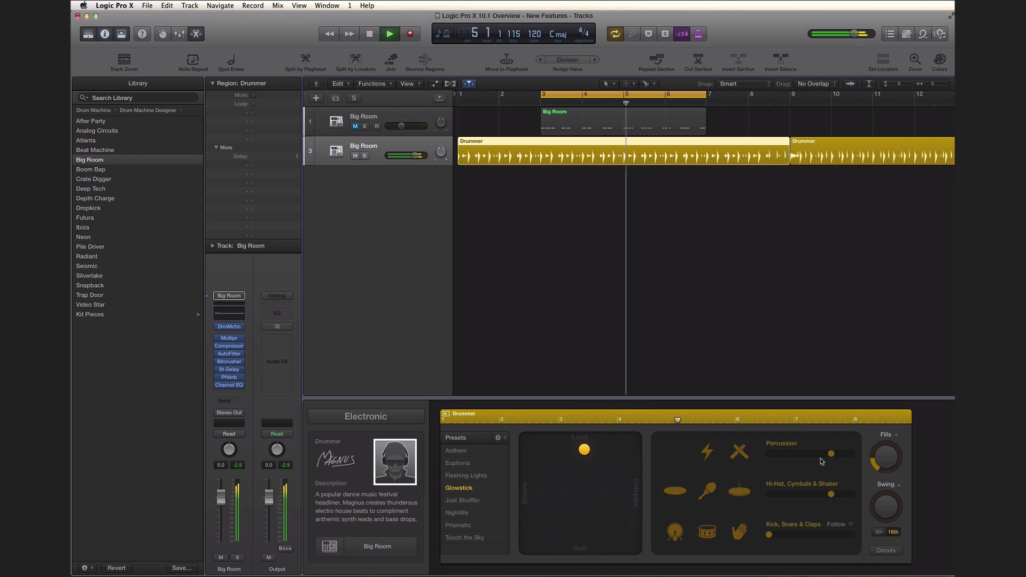
{"action": "key", "text": "space"}
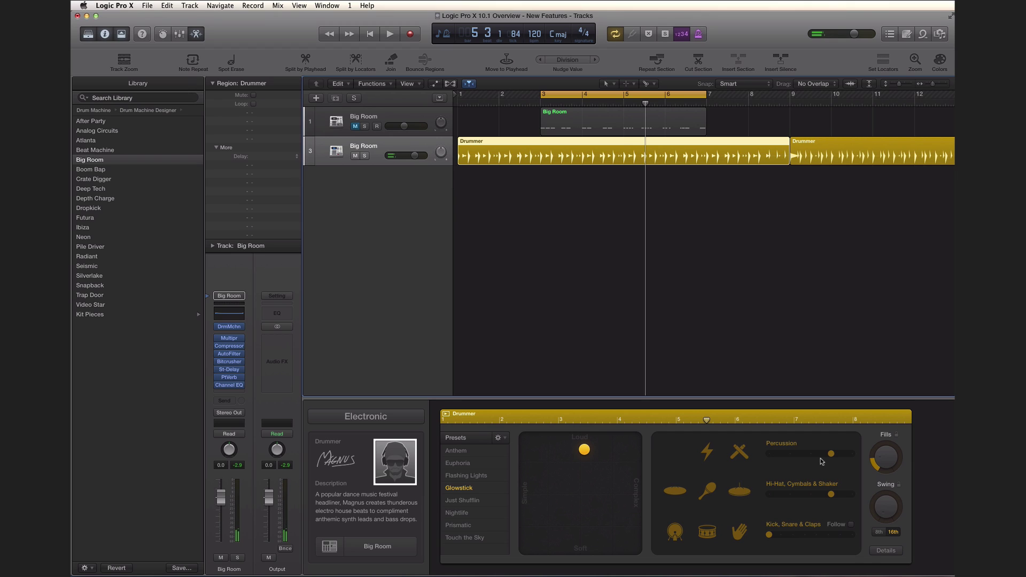
Change the Drummer track to the Hip Hop drummer Dez, replacing the region settings, and play the Concrete Jungle pattern before stopping.
{"action": "left_click", "coordinate": [364, 417]}
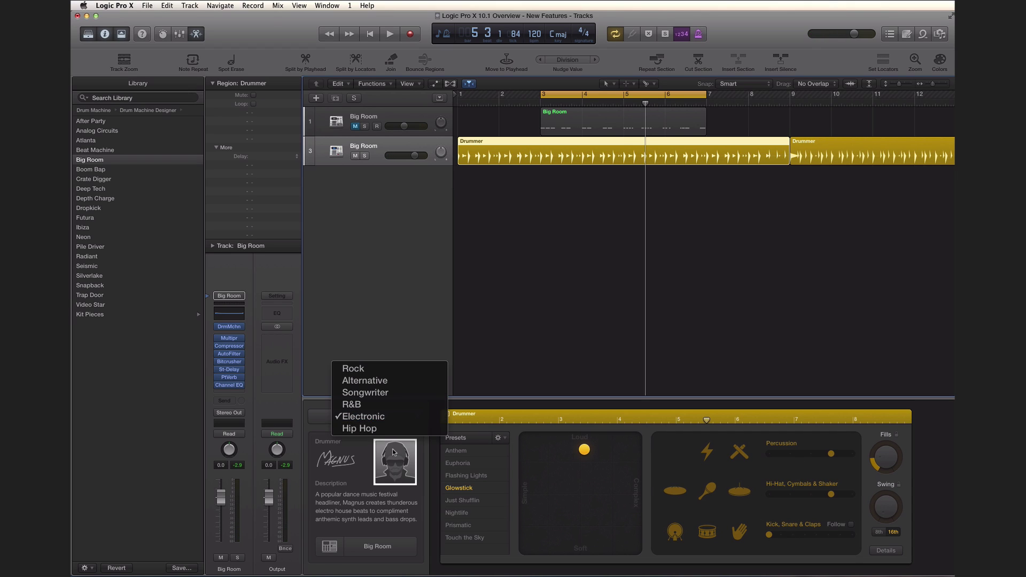
{"action": "left_click", "coordinate": [403, 432]}
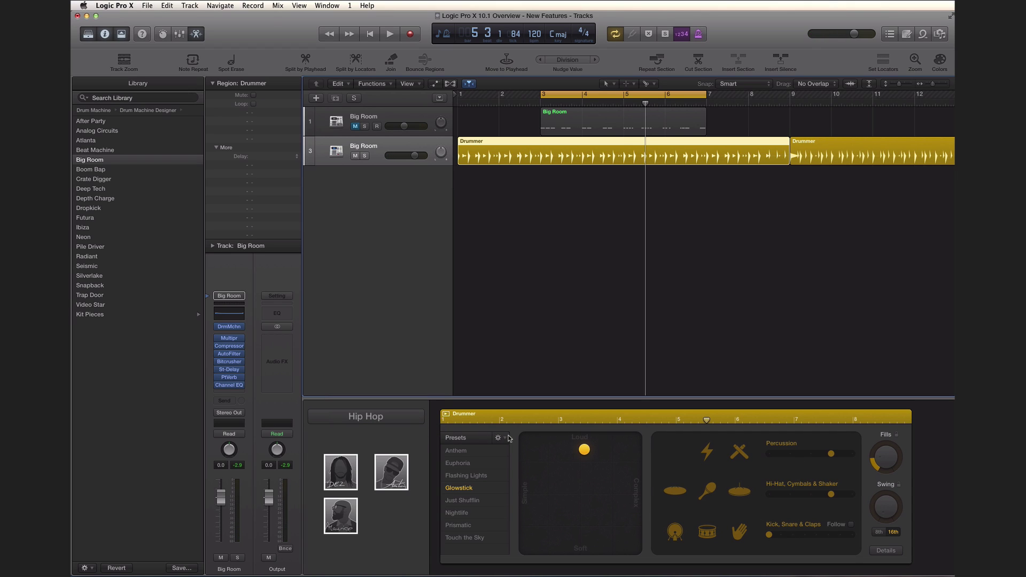
{"action": "left_click", "coordinate": [349, 477]}
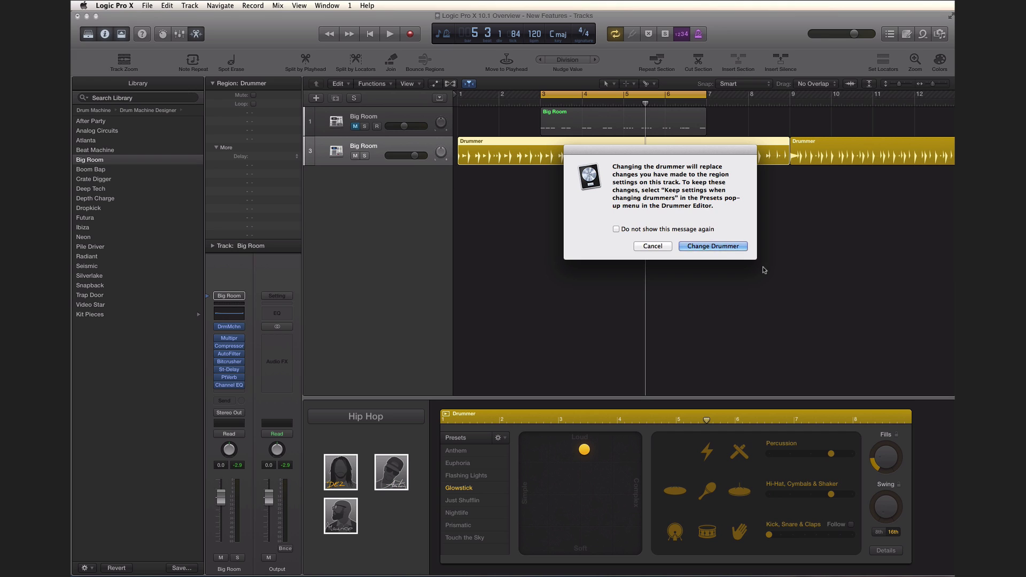
{"action": "left_click", "coordinate": [737, 247]}
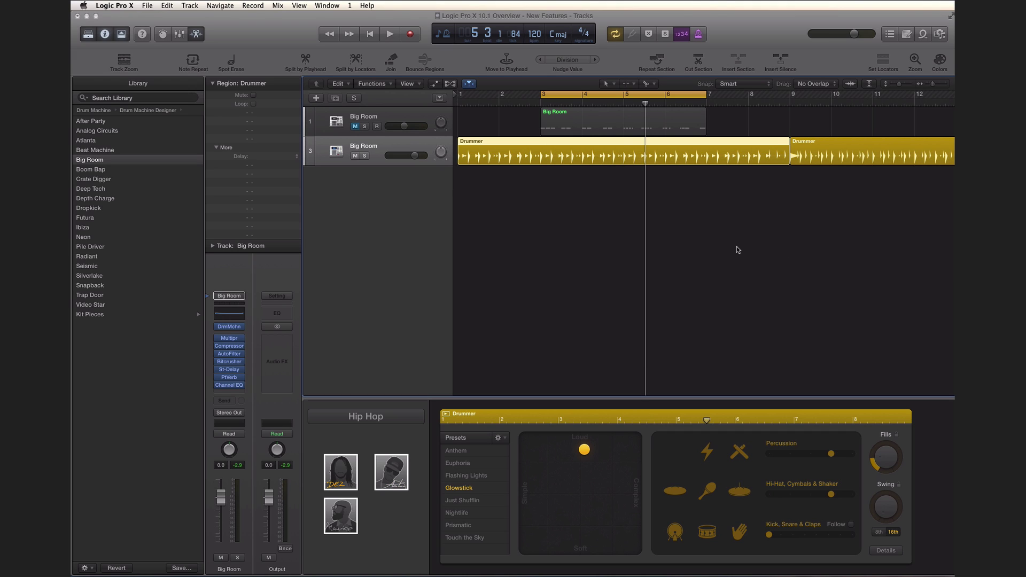
{"action": "key", "text": "space"}
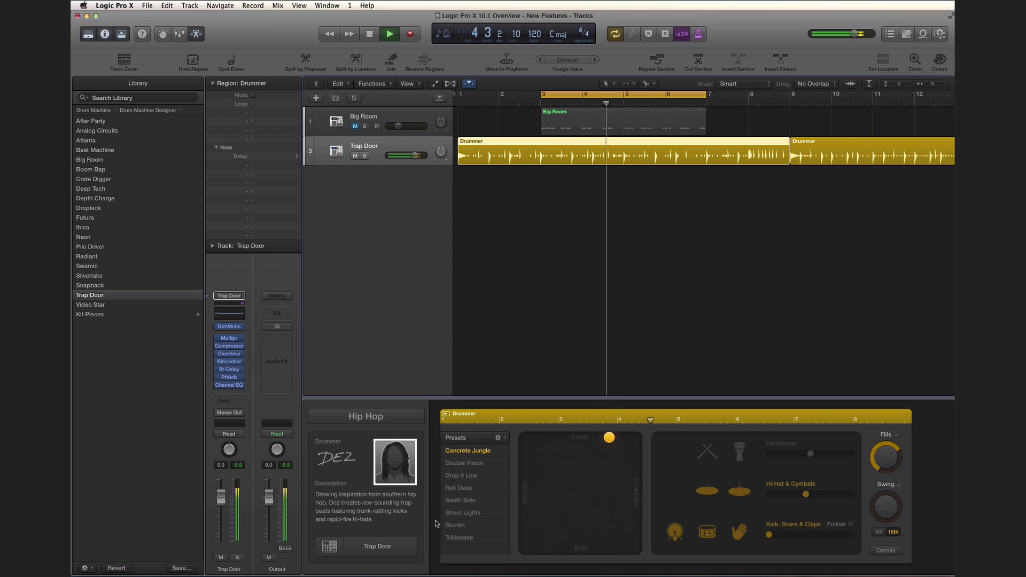
{"action": "key", "text": "space"}
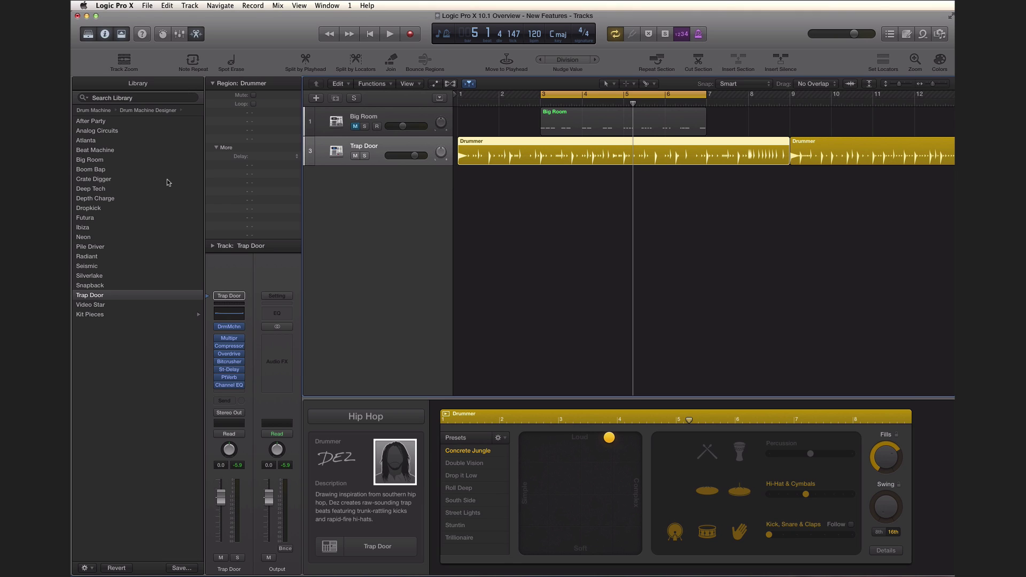
Open the Plug-in Manager and look through the complete list of plug-ins and the manufacturer list.
{"action": "left_click", "coordinate": [120, 8]}
{"action": "mouse_move", "coordinate": [167, 32]}
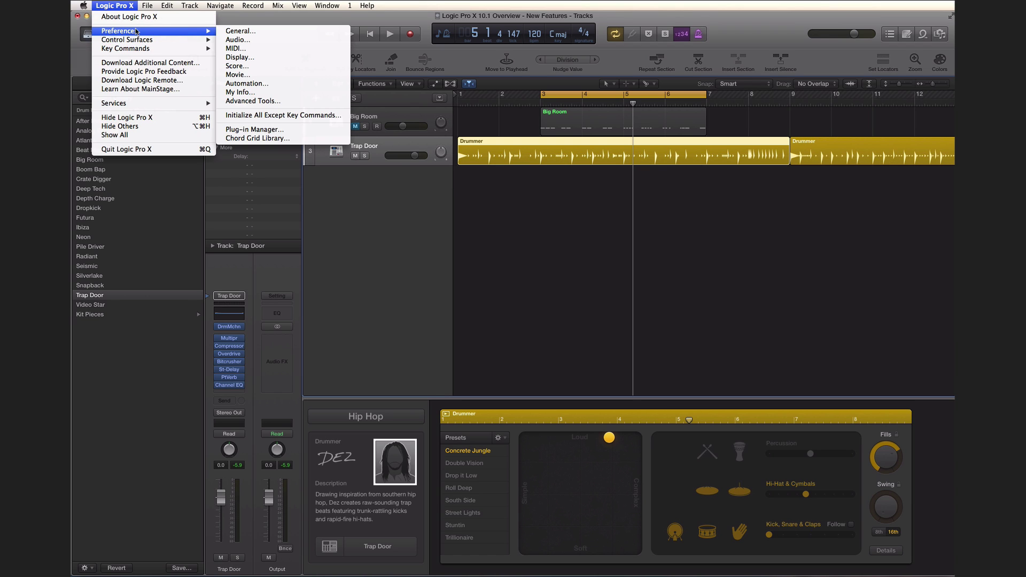
{"action": "left_click", "coordinate": [254, 130]}
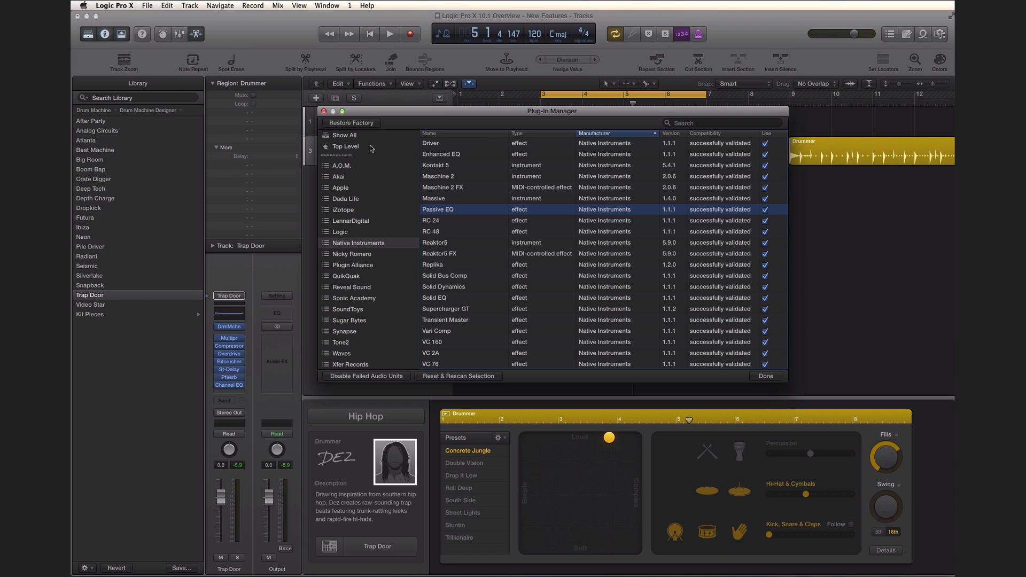
{"action": "left_click", "coordinate": [345, 138]}
{"action": "scroll", "coordinate": [516, 194], "scroll_direction": "down", "scroll_amount": 15}
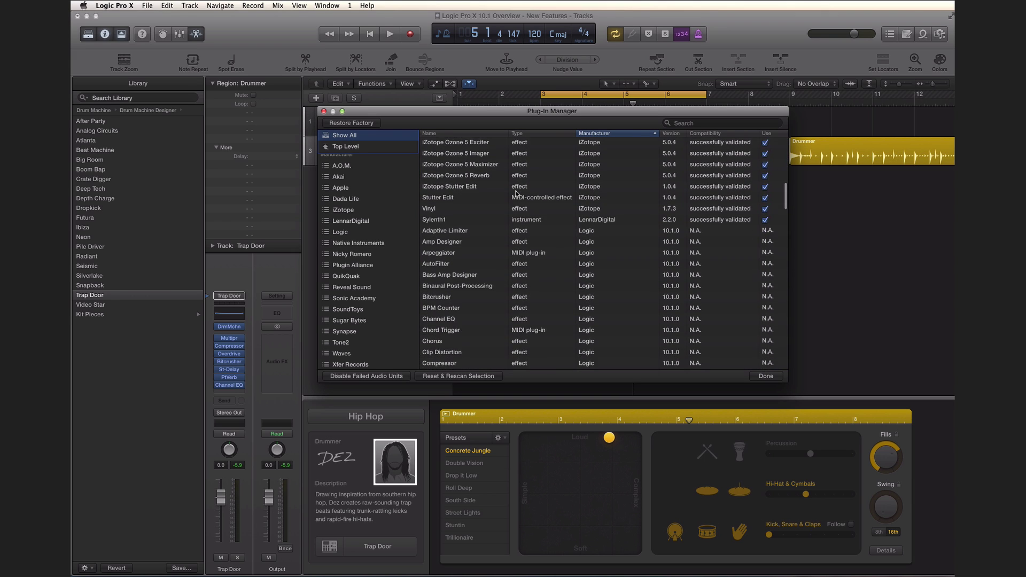
{"action": "scroll", "coordinate": [516, 193], "scroll_direction": "down", "scroll_amount": 10}
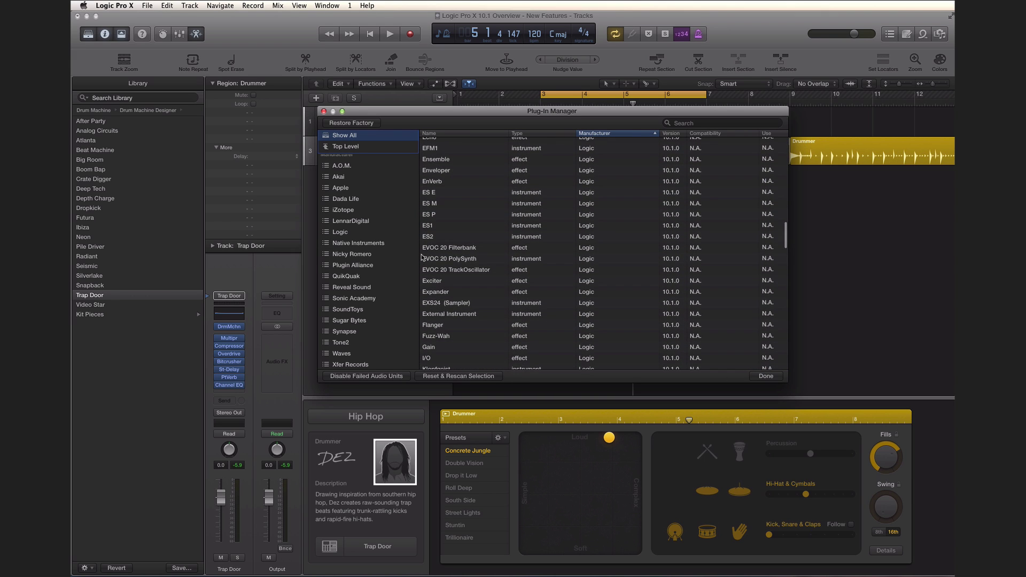
{"action": "scroll", "coordinate": [383, 267], "scroll_direction": "up", "scroll_amount": 5}
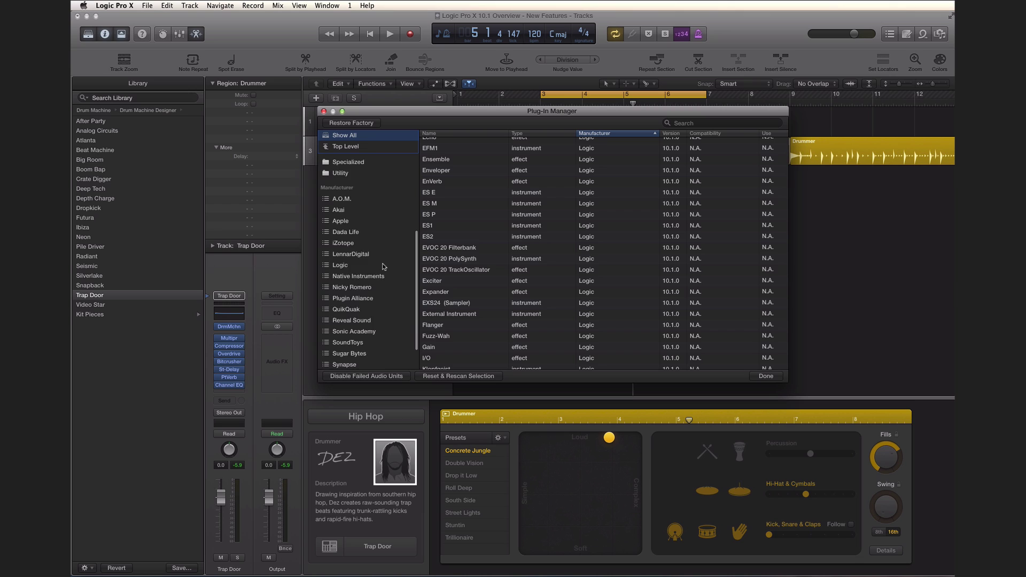
Show the Native Instruments plug-ins, add Replika to the Delay category, and close the Plug-in Manager.
{"action": "left_click", "coordinate": [364, 320]}
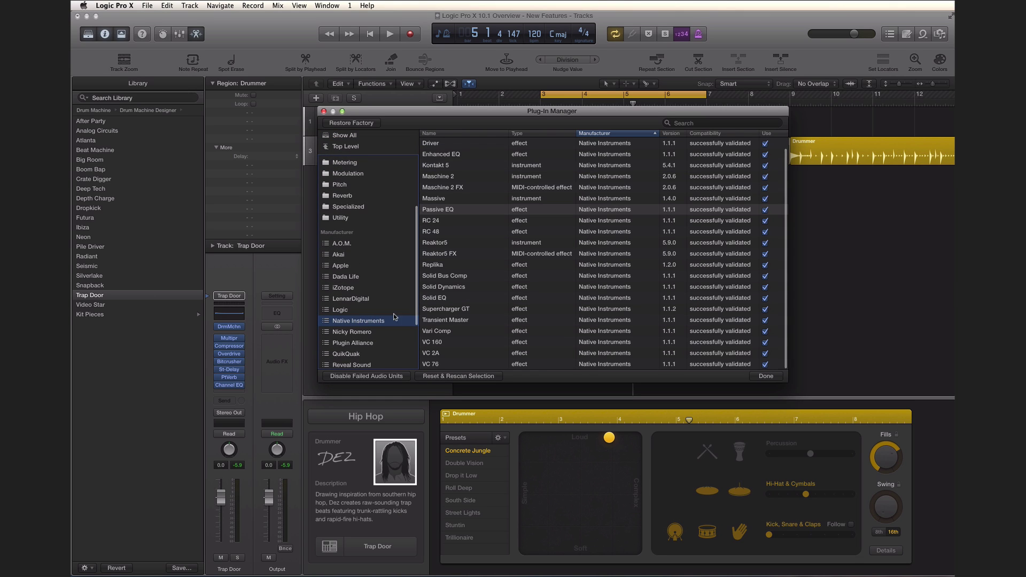
{"action": "scroll", "coordinate": [459, 241], "scroll_direction": "up", "scroll_amount": 1}
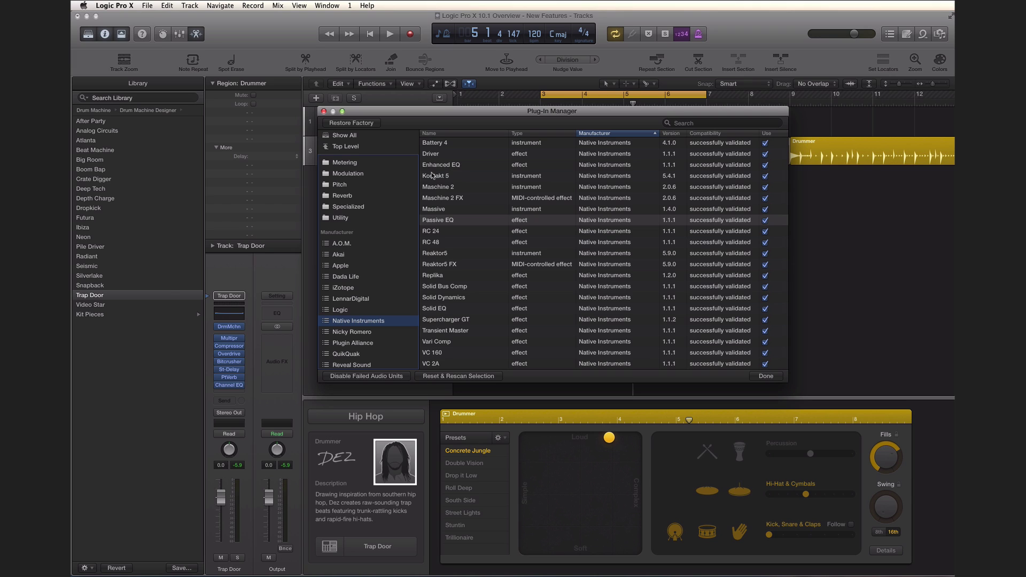
{"action": "scroll", "coordinate": [440, 178], "scroll_direction": "up", "scroll_amount": 1}
{"action": "scroll", "coordinate": [466, 201], "scroll_direction": "down", "scroll_amount": 1}
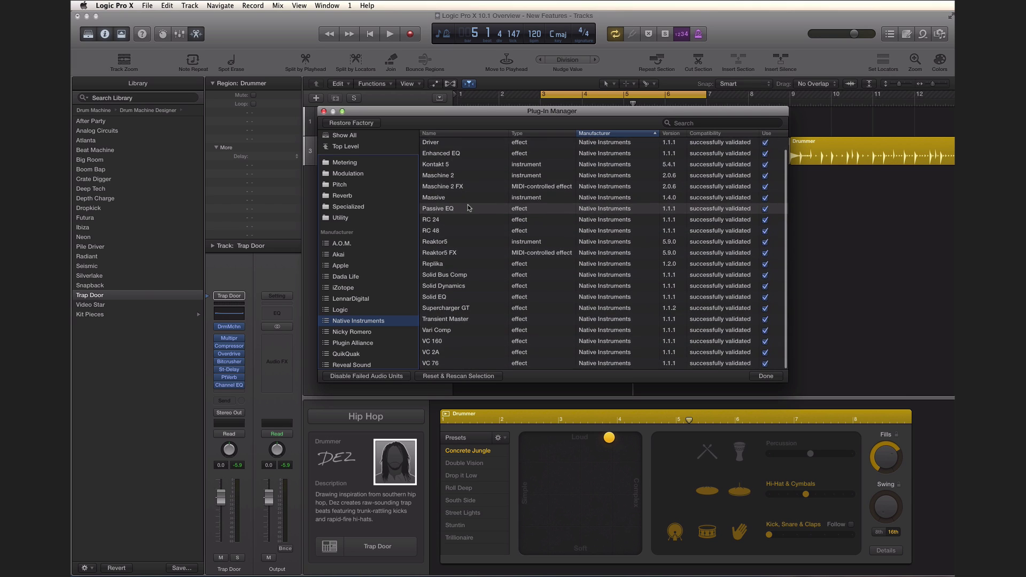
{"action": "left_click", "coordinate": [452, 265]}
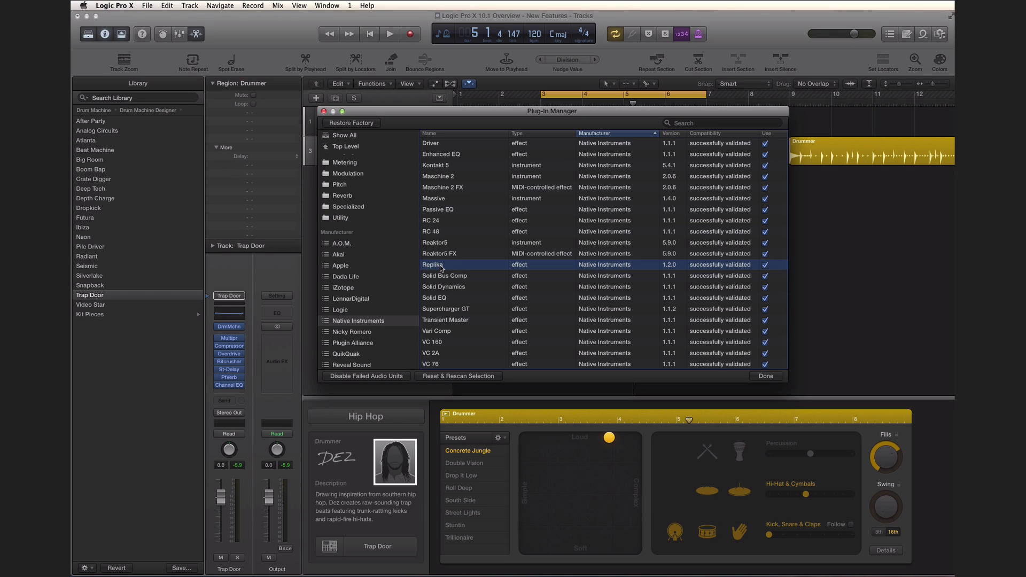
{"action": "scroll", "coordinate": [398, 211], "scroll_direction": "up", "scroll_amount": 3}
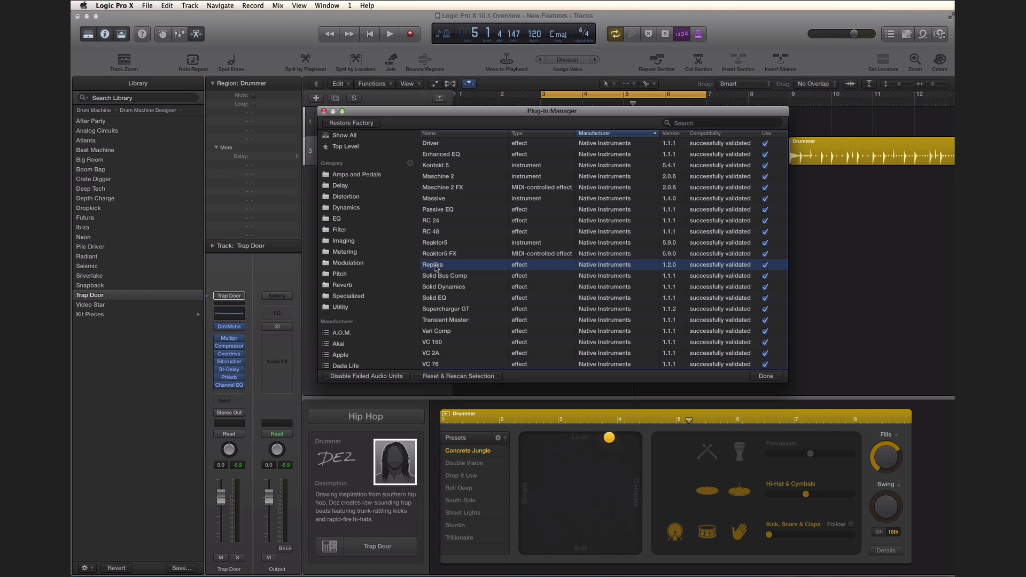
{"action": "left_click_drag", "start_coordinate": [436, 269], "coordinate": [354, 190]}
{"action": "left_click", "coordinate": [770, 377]}
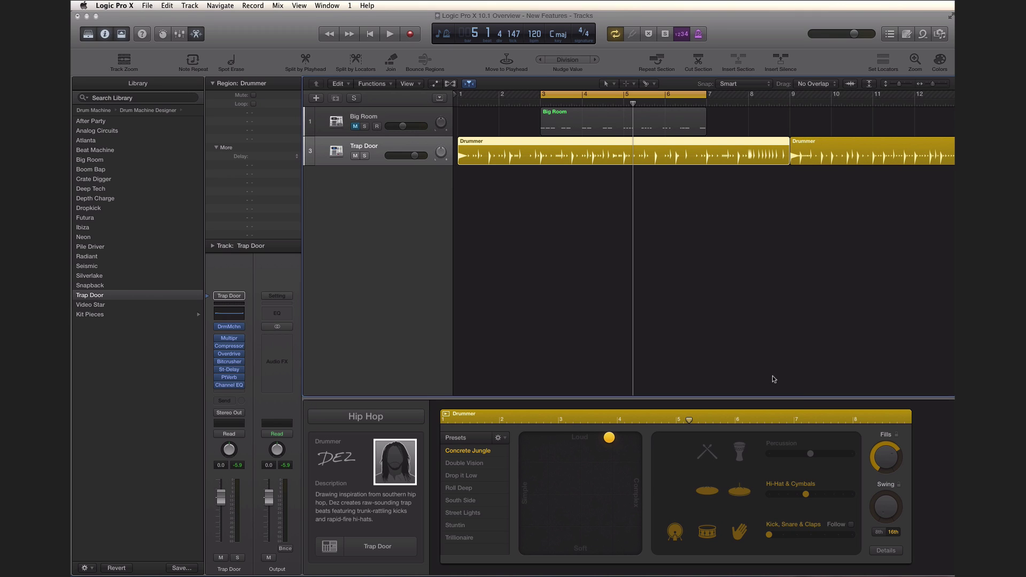
Insert the stereo Replika from the Delay category after Channel EQ on the Trap Door channel strip, and close its window.
{"action": "left_click", "coordinate": [228, 392]}
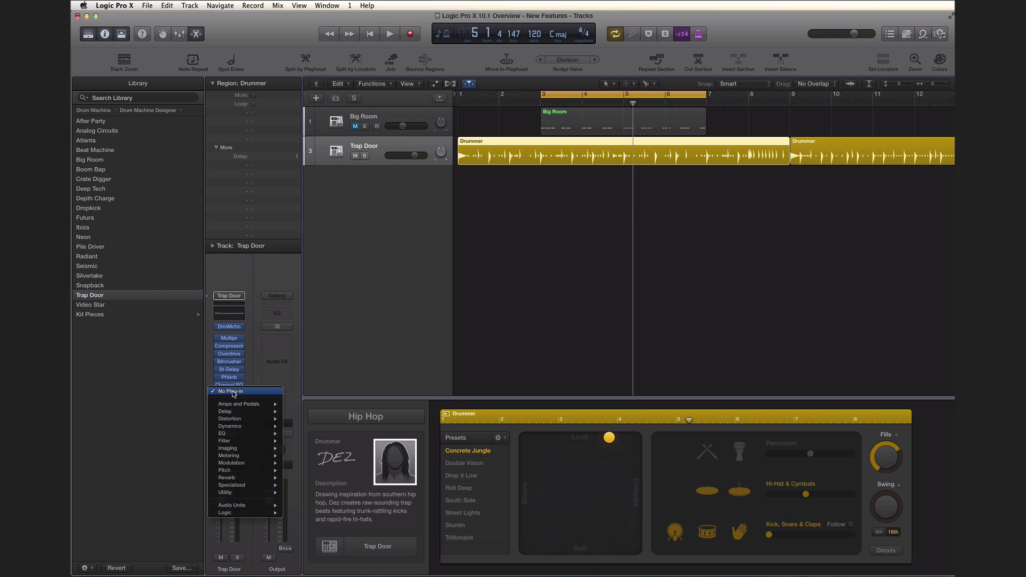
{"action": "mouse_move", "coordinate": [243, 412]}
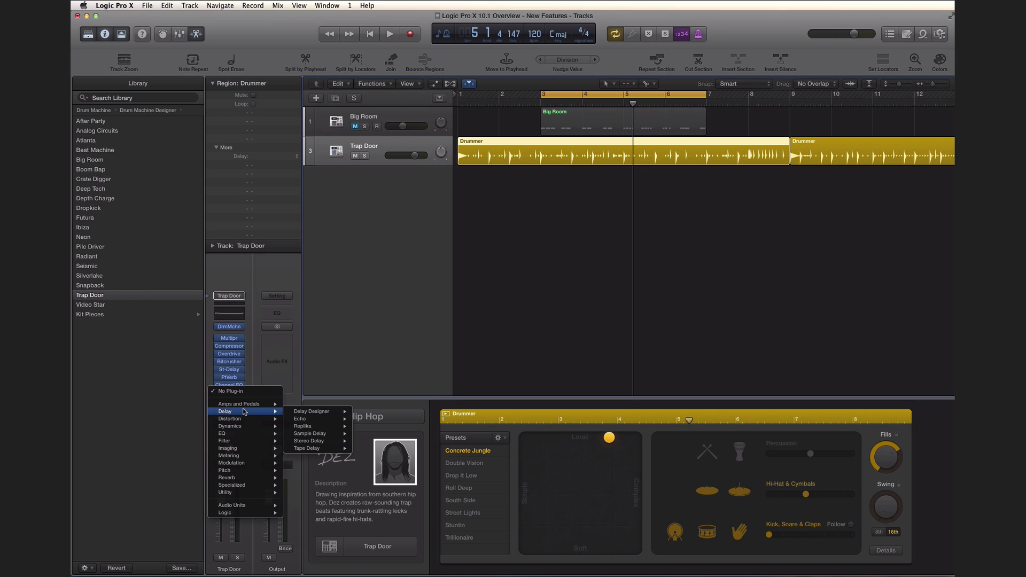
{"action": "mouse_move", "coordinate": [310, 427]}
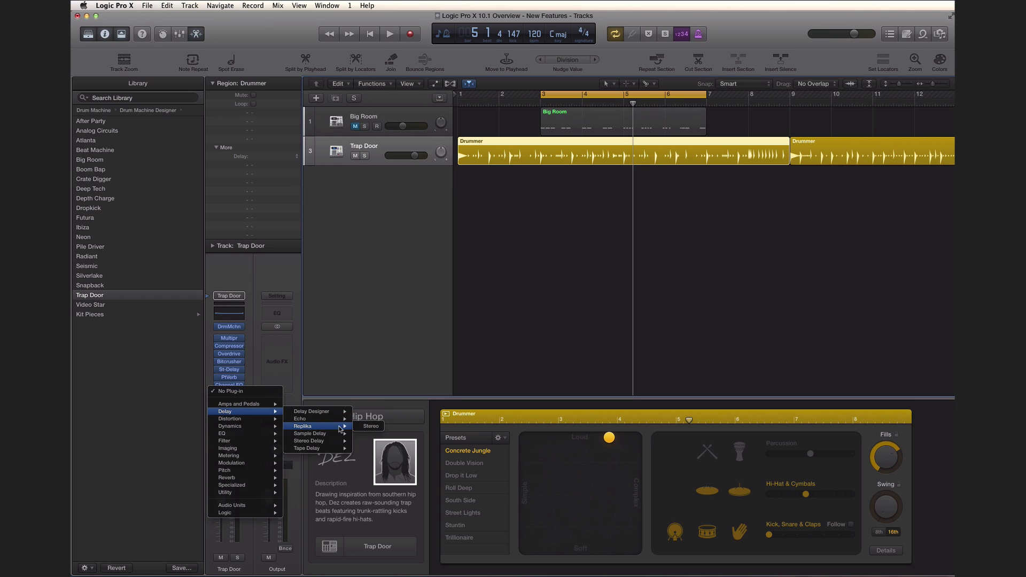
{"action": "left_click", "coordinate": [369, 427]}
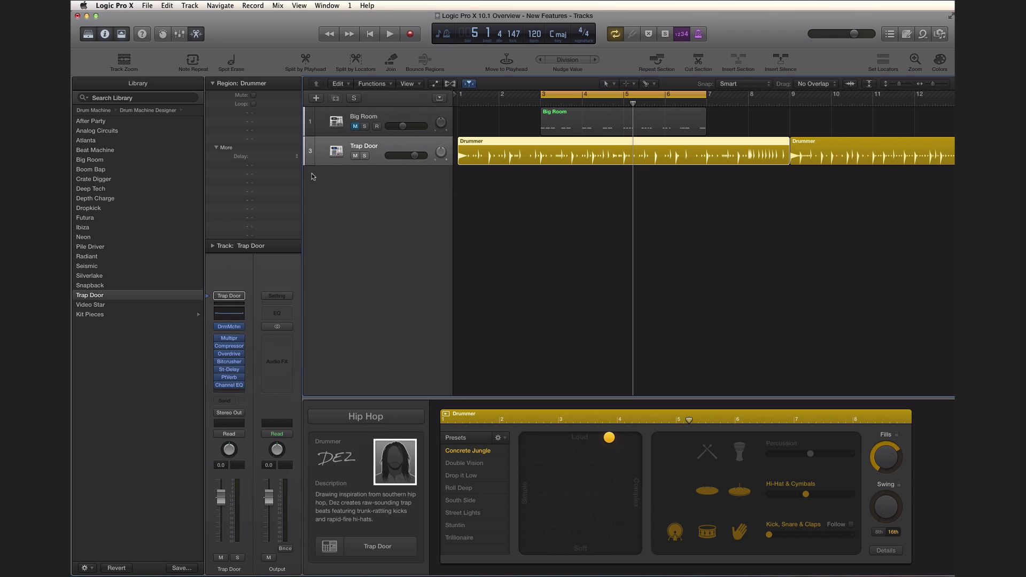
{"action": "left_click_drag", "start_coordinate": [289, 59], "coordinate": [552, 186]}
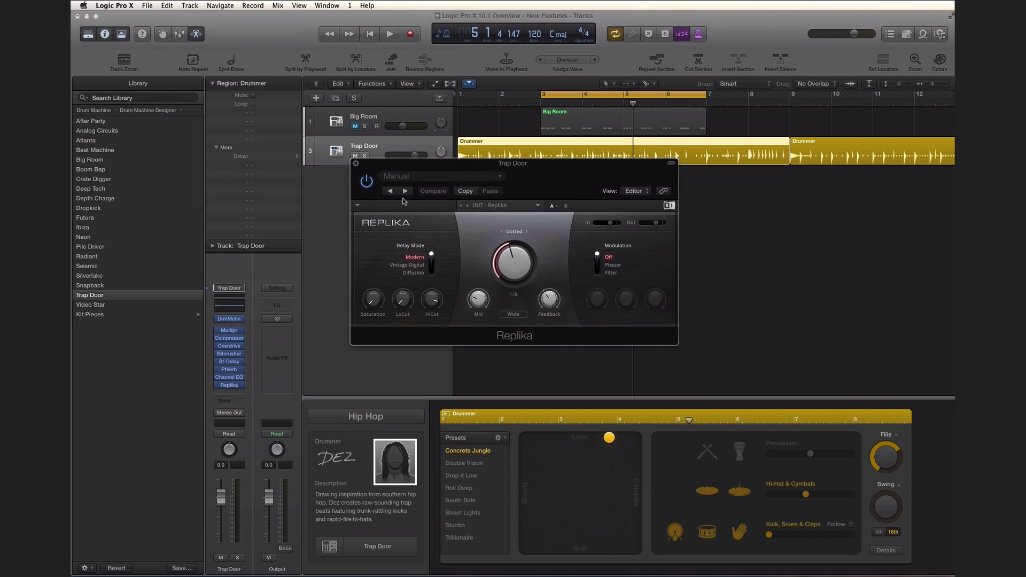
{"action": "left_click", "coordinate": [356, 164]}
Reopen the Plug-in Manager to review its plug-in categories and manufacturers, and close it.
{"action": "left_click", "coordinate": [114, 5]}
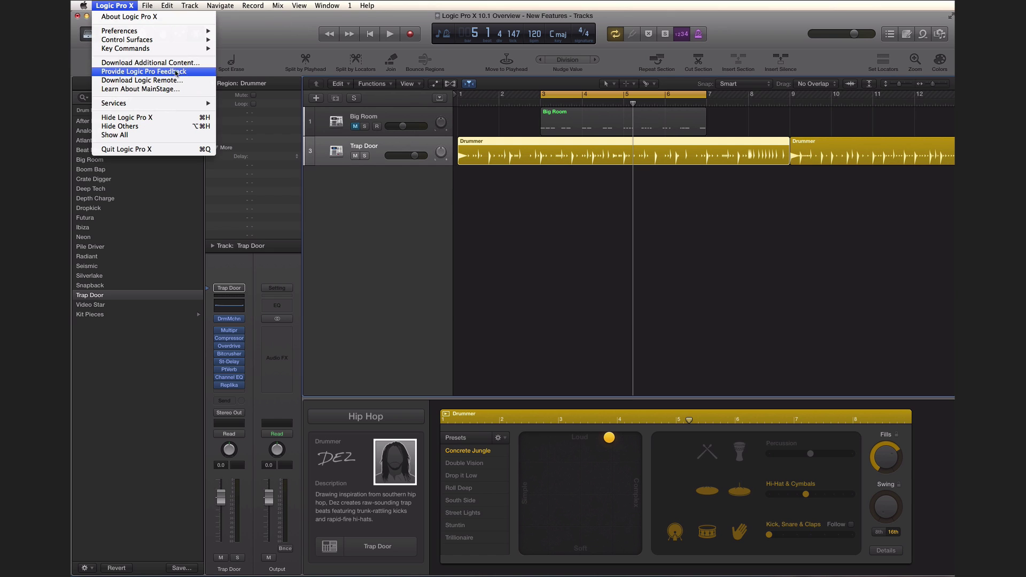
{"action": "mouse_move", "coordinate": [180, 35]}
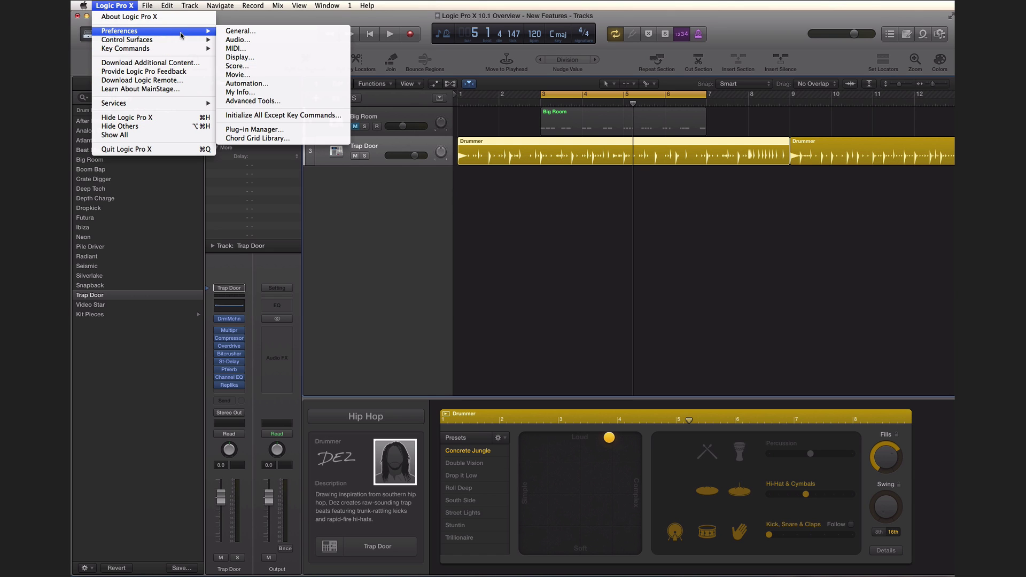
{"action": "left_click", "coordinate": [281, 131]}
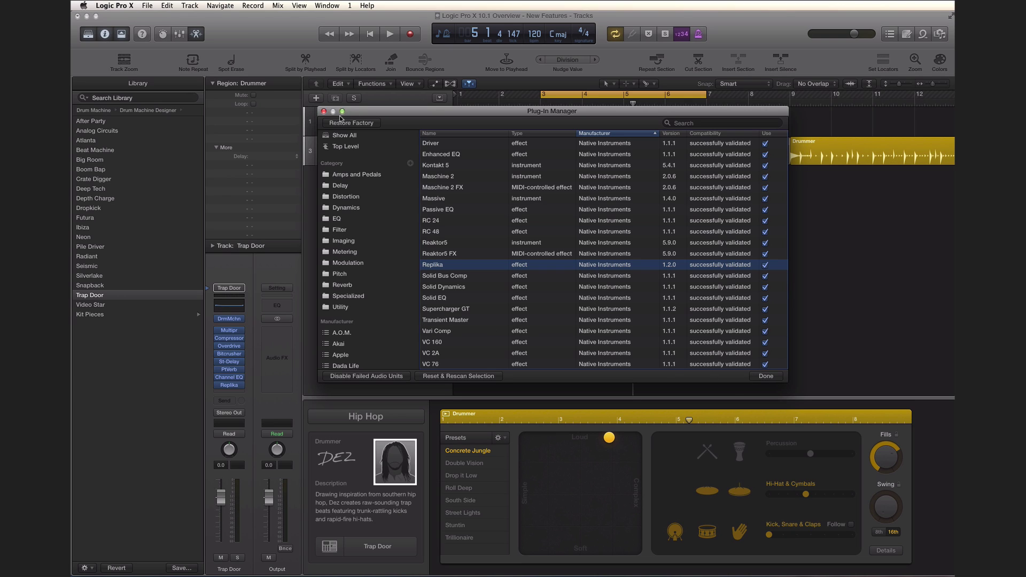
{"action": "left_click", "coordinate": [323, 112]}
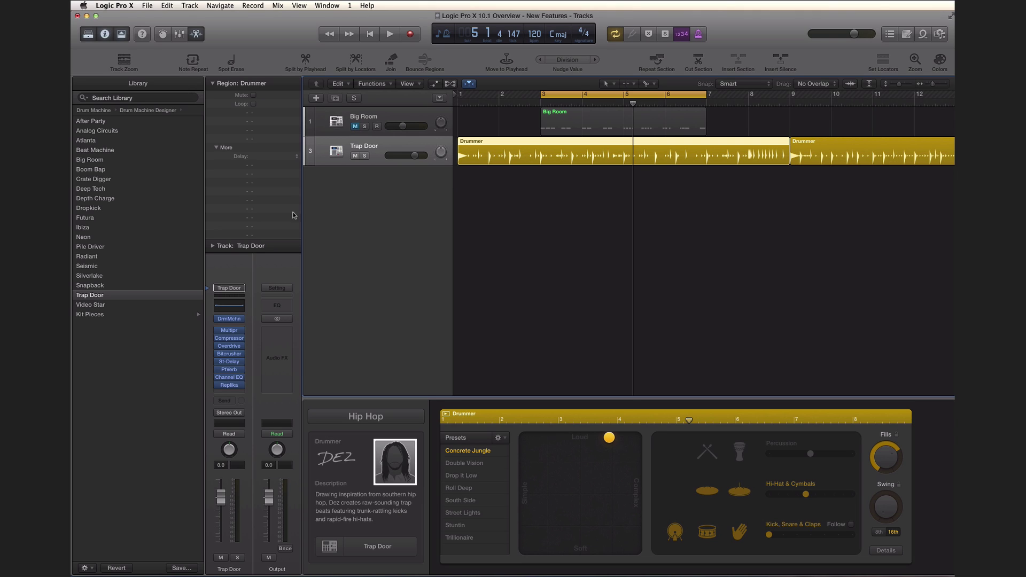
View the Trap Door kit in Drum Machine Designer and the Audio Units manufacturers available as effects, and close the kit window.
{"action": "left_click", "coordinate": [241, 321]}
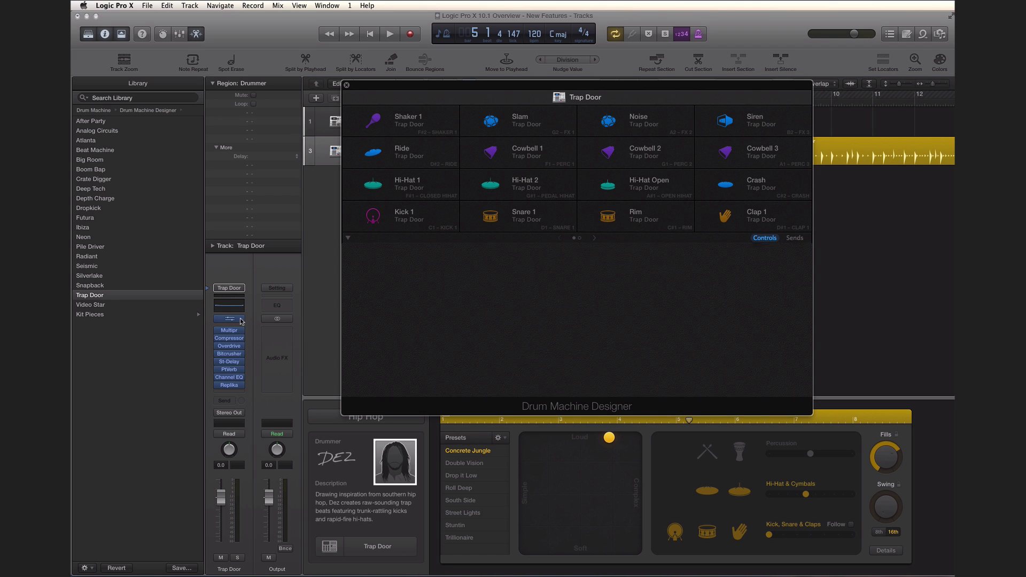
{"action": "left_click", "coordinate": [230, 393]}
{"action": "mouse_move", "coordinate": [238, 479]}
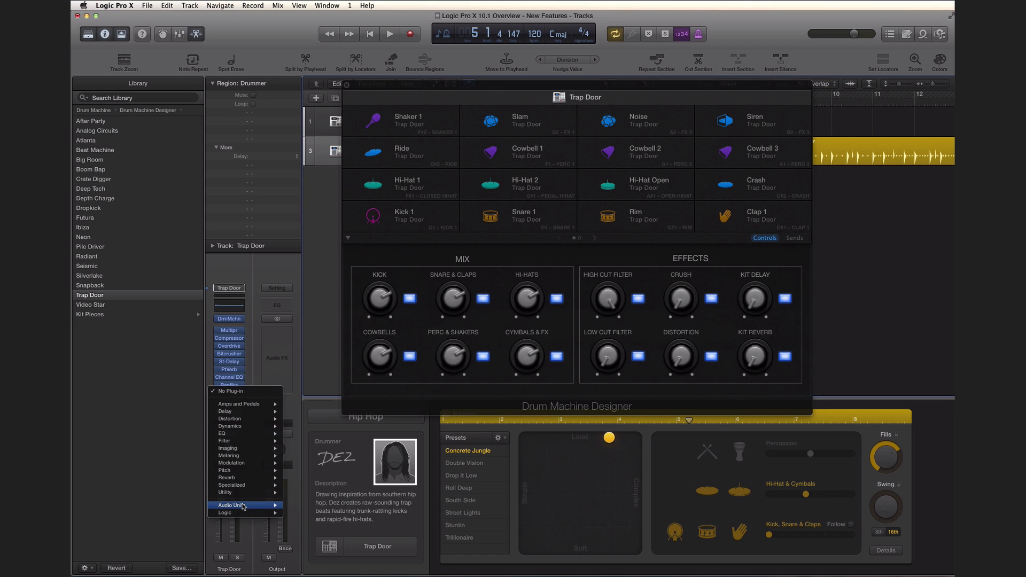
{"action": "mouse_move", "coordinate": [243, 506]}
{"action": "mouse_move", "coordinate": [341, 528]}
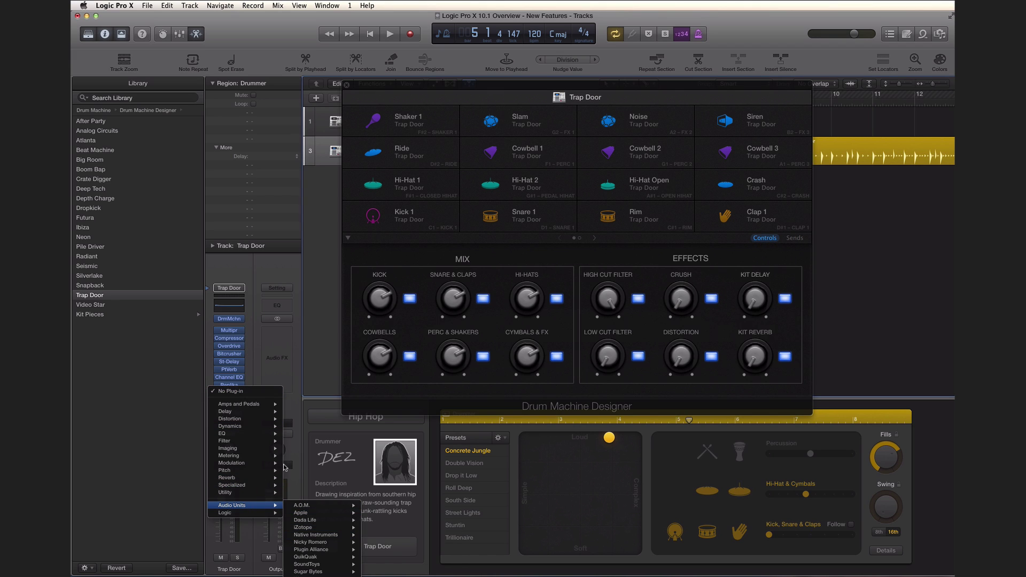
{"action": "left_click", "coordinate": [353, 89]}
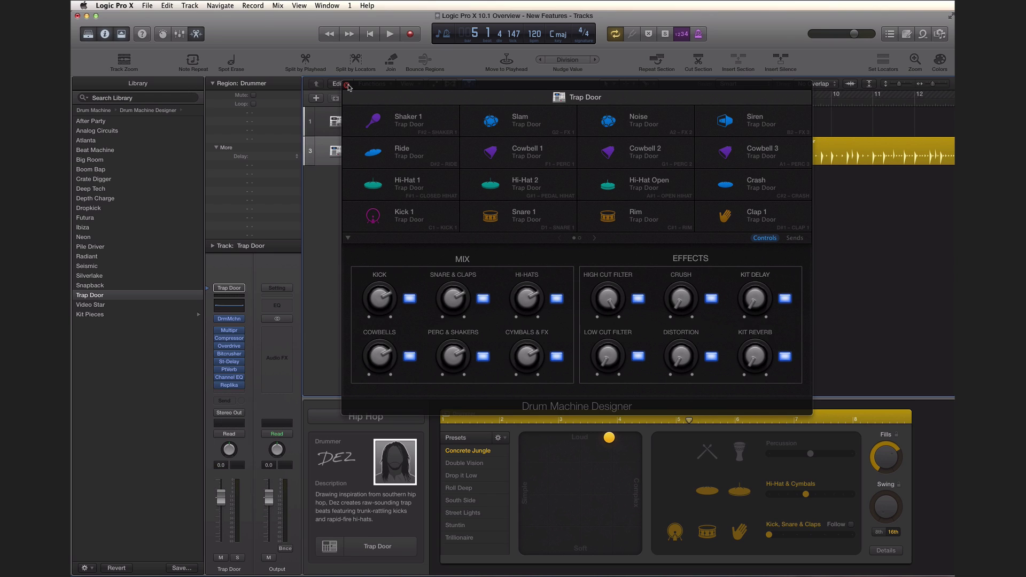
{"action": "left_click", "coordinate": [347, 85]}
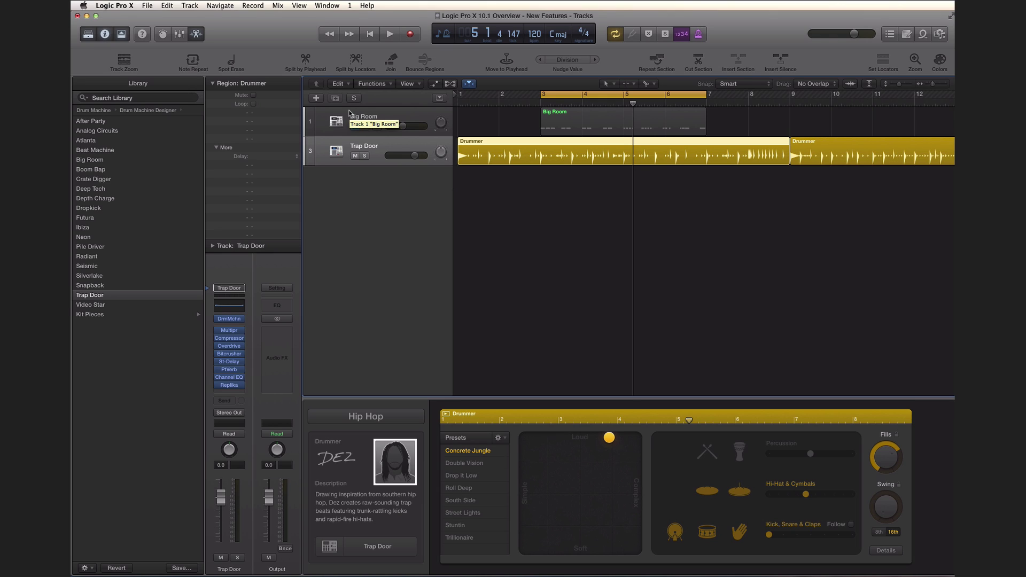
Add a software instrument track below Trap Door and look through its available instruments, such as Retro Synth, without loading one.
{"action": "double_click", "coordinate": [367, 231]}
{"action": "left_click", "coordinate": [238, 377]}
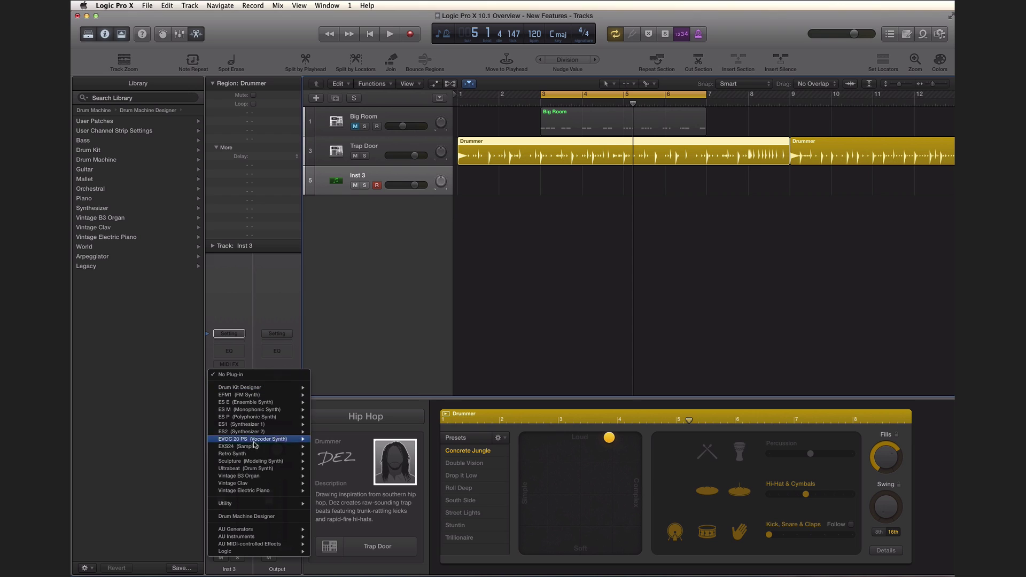
{"action": "mouse_move", "coordinate": [257, 470]}
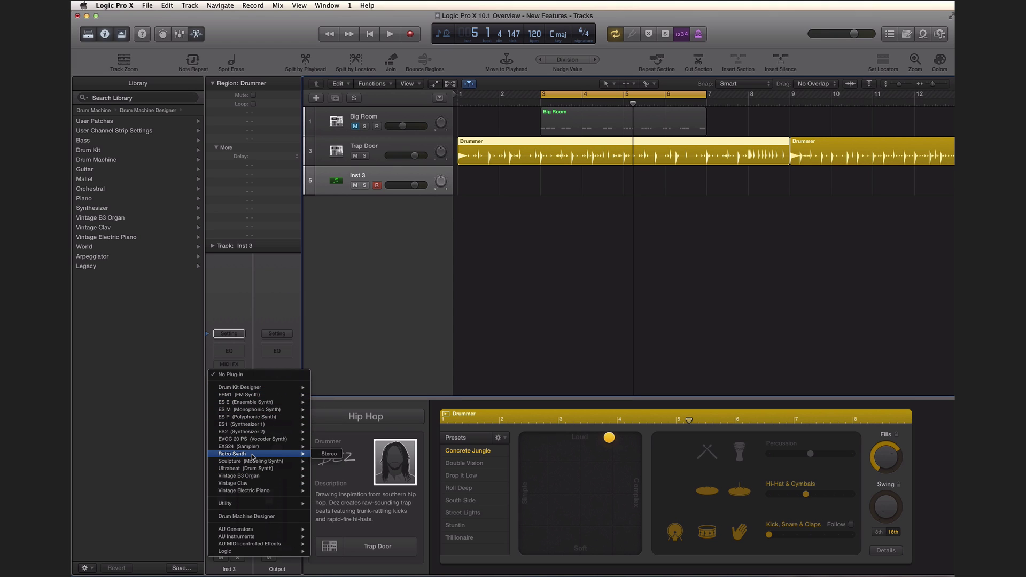
{"action": "left_click", "coordinate": [502, 355]}
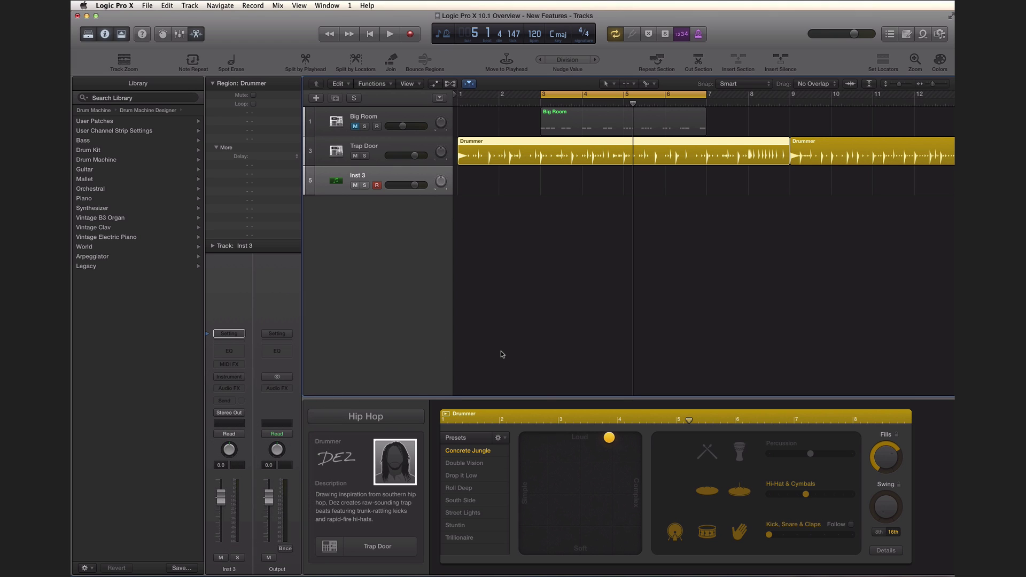
{"action": "scroll", "coordinate": [502, 351], "scroll_direction": "right", "scroll_amount": 15}
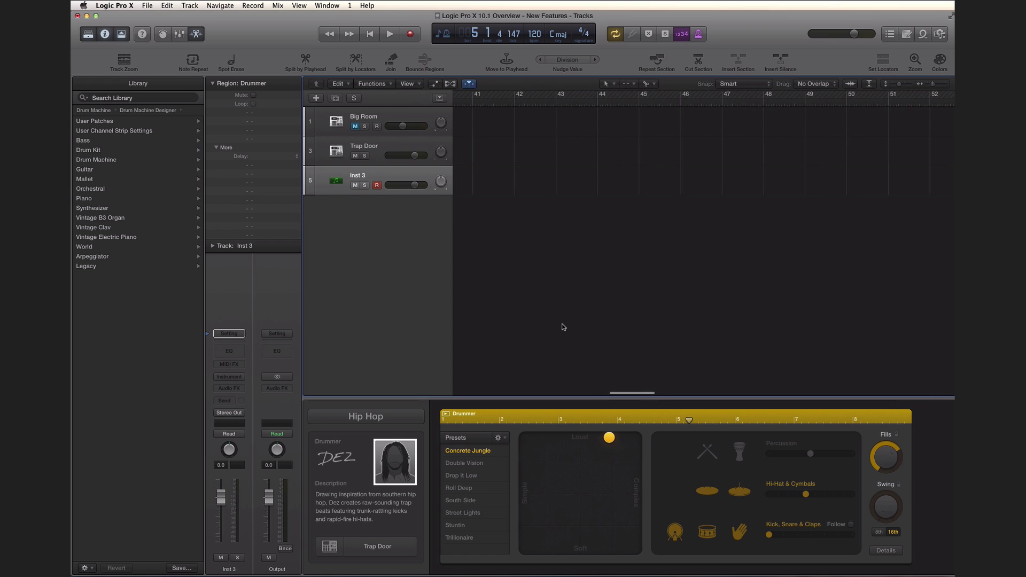
Bring the drummer regions back into view and review the instrument plug-ins offered for Inst 3, including stereo Retro Synth, without loading any.
{"action": "scroll", "coordinate": [562, 325], "scroll_direction": "left", "scroll_amount": 13}
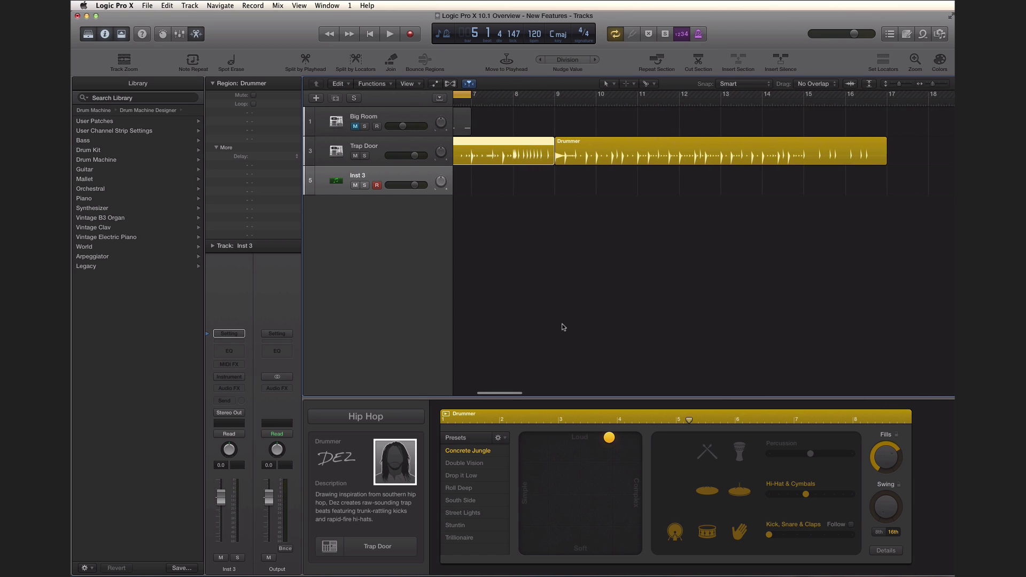
{"action": "scroll", "coordinate": [563, 324], "scroll_direction": "left", "scroll_amount": 4}
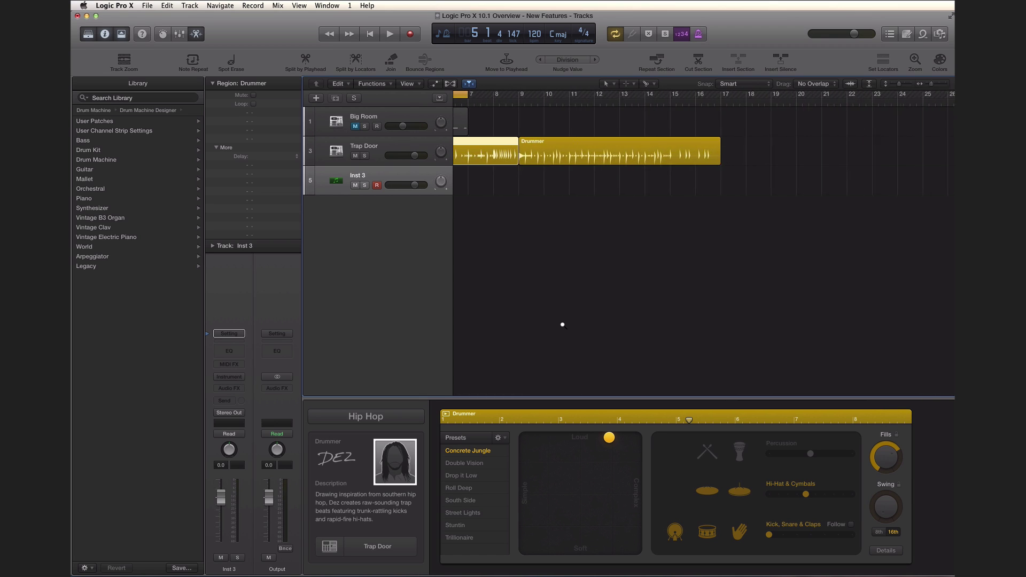
{"action": "scroll", "coordinate": [563, 324], "scroll_direction": "down", "scroll_amount": 5}
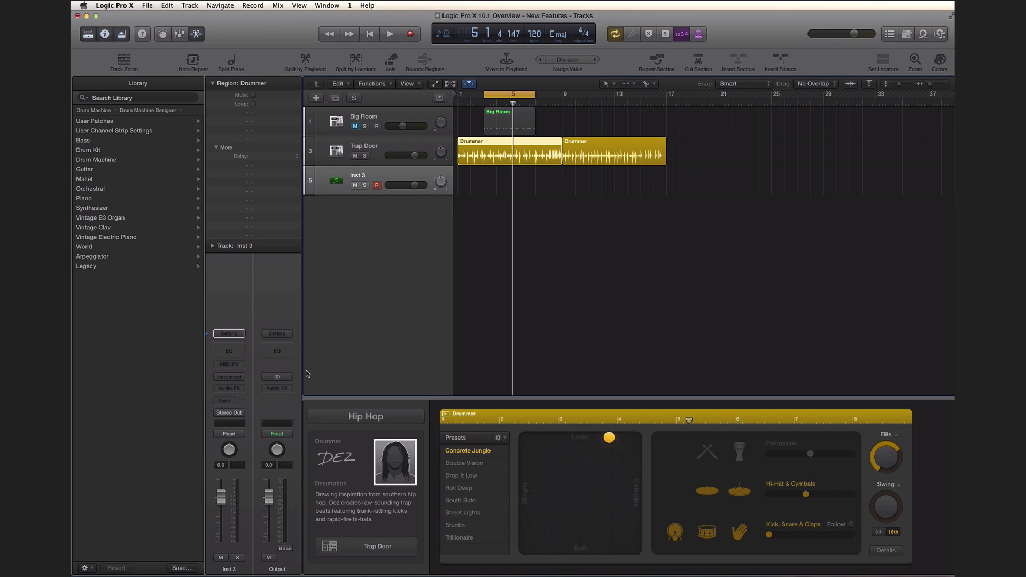
{"action": "left_click", "coordinate": [235, 377]}
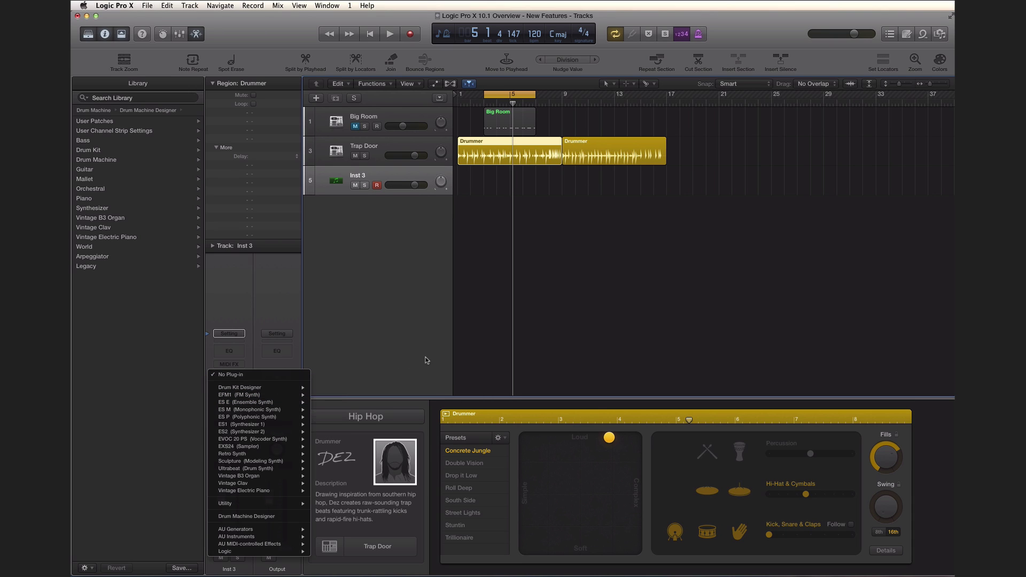
{"action": "left_click", "coordinate": [437, 381]}
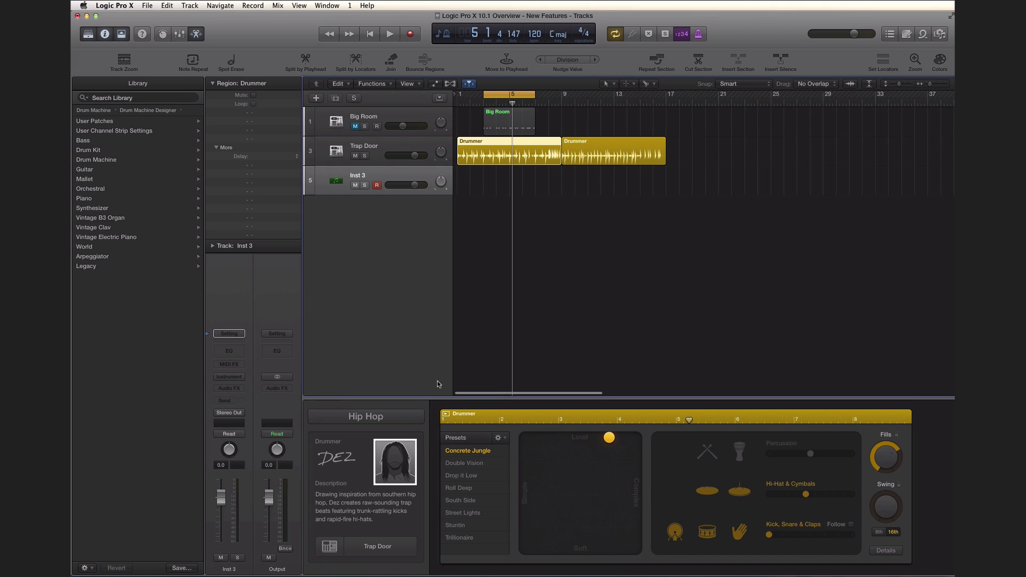
{"action": "left_click", "coordinate": [243, 377]}
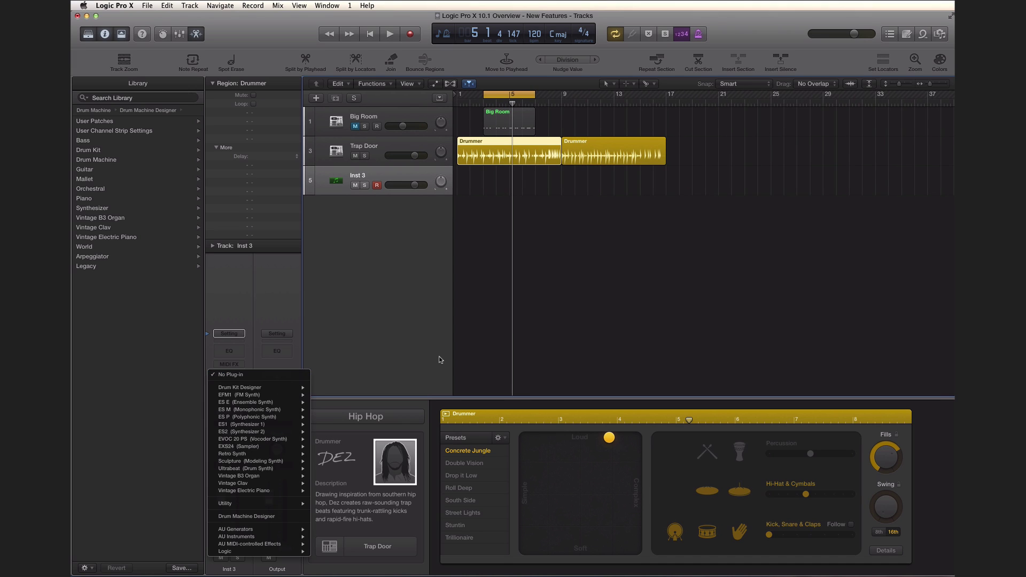
{"action": "left_click", "coordinate": [439, 358]}
{"action": "left_click", "coordinate": [242, 375]}
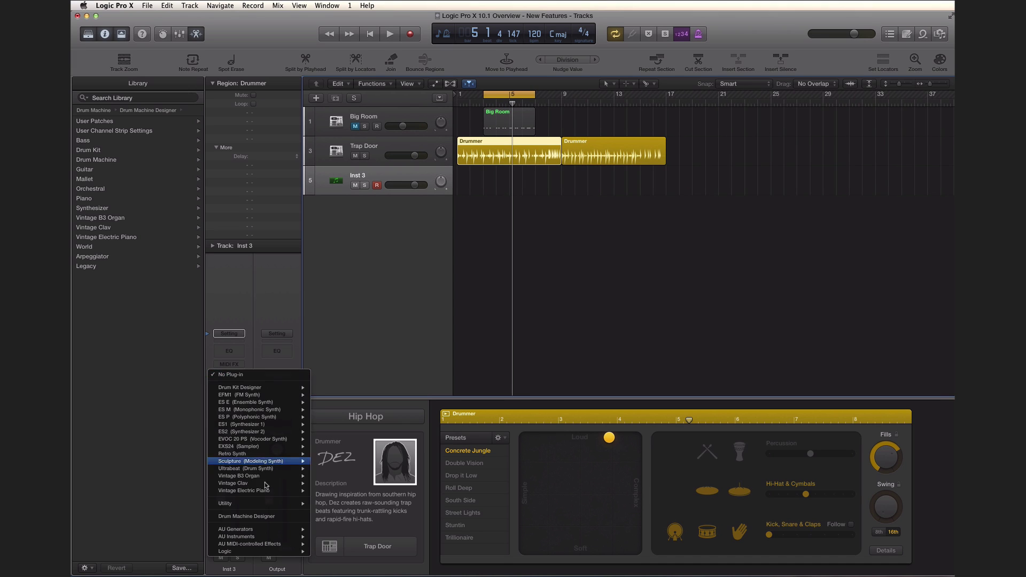
{"action": "mouse_move", "coordinate": [306, 455]}
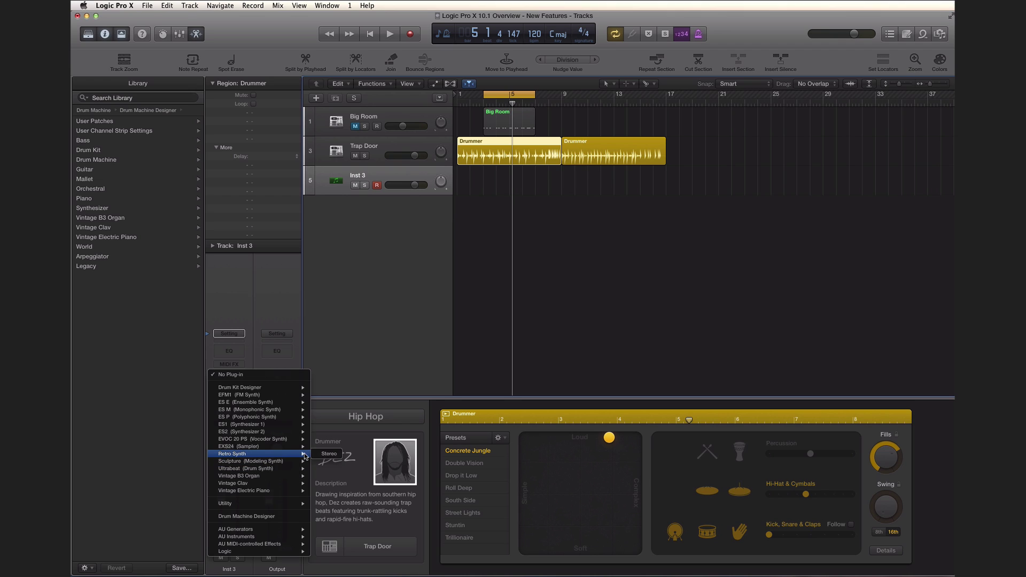
{"action": "left_click", "coordinate": [436, 313]}
Hide and reshow the Library, search its patches for "mello", and clear the search.
{"action": "left_click", "coordinate": [89, 34]}
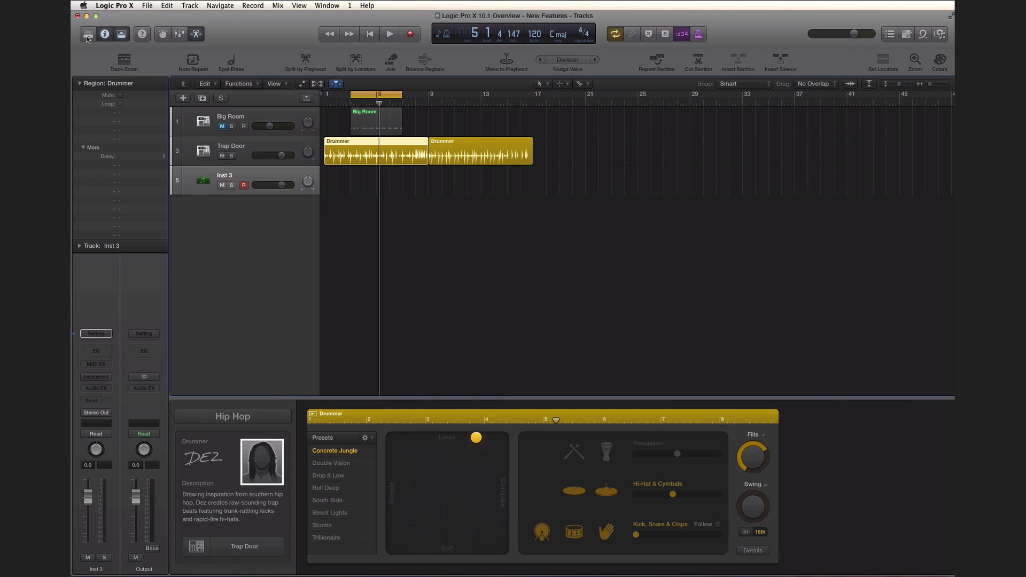
{"action": "left_click", "coordinate": [89, 34]}
{"action": "left_click", "coordinate": [124, 98]}
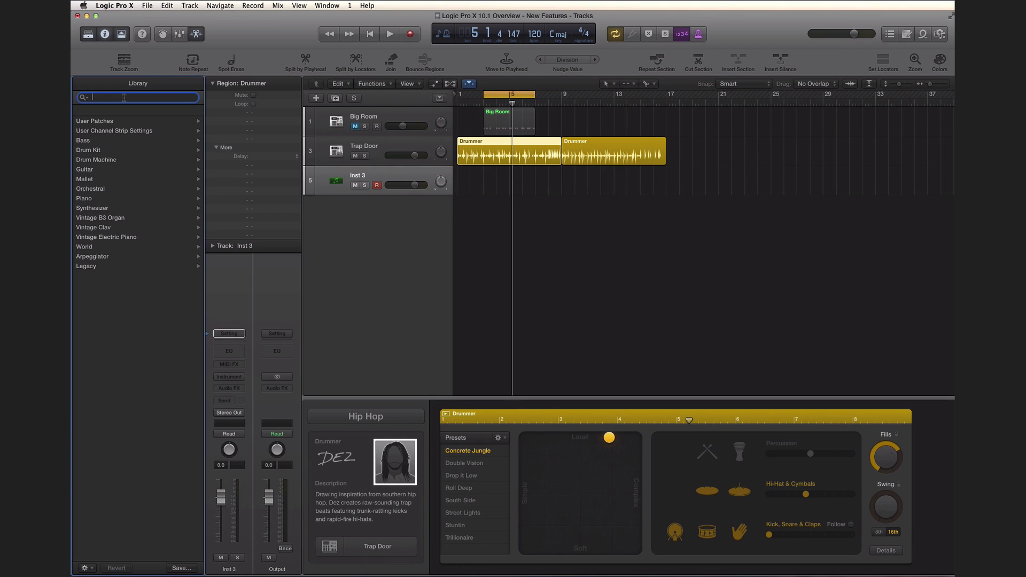
{"action": "type", "text": "mello"}
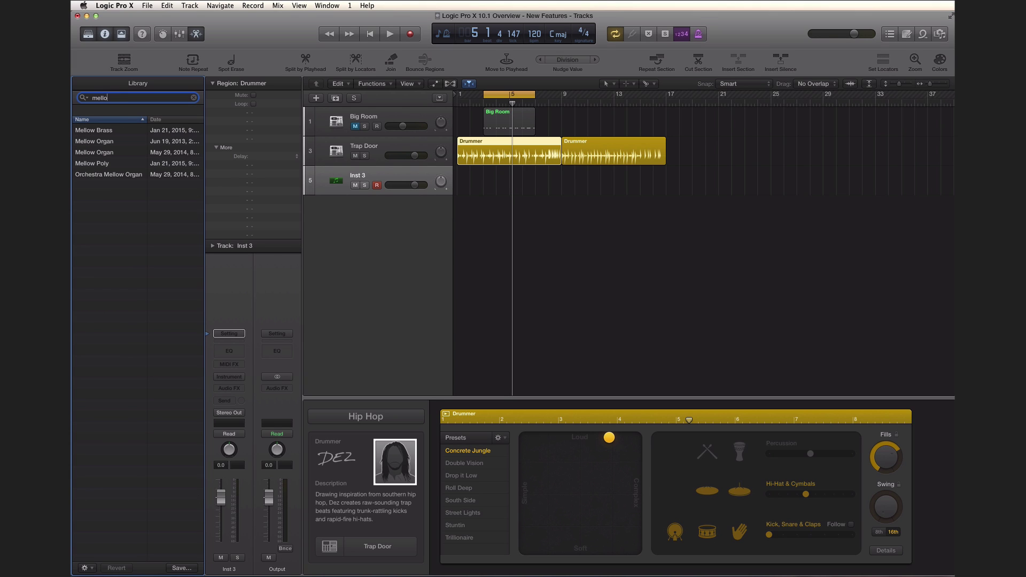
{"action": "left_click", "coordinate": [193, 98]}
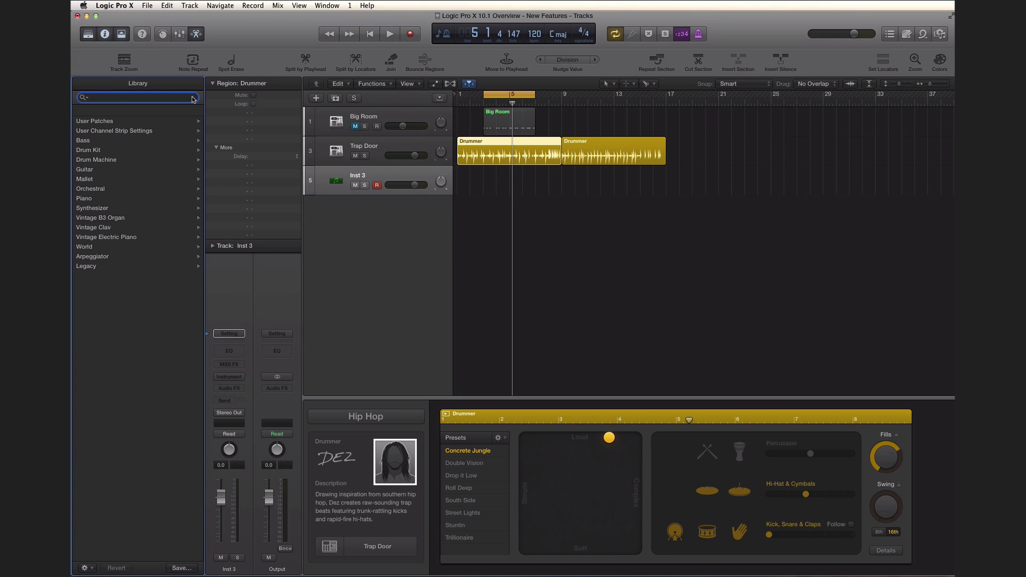